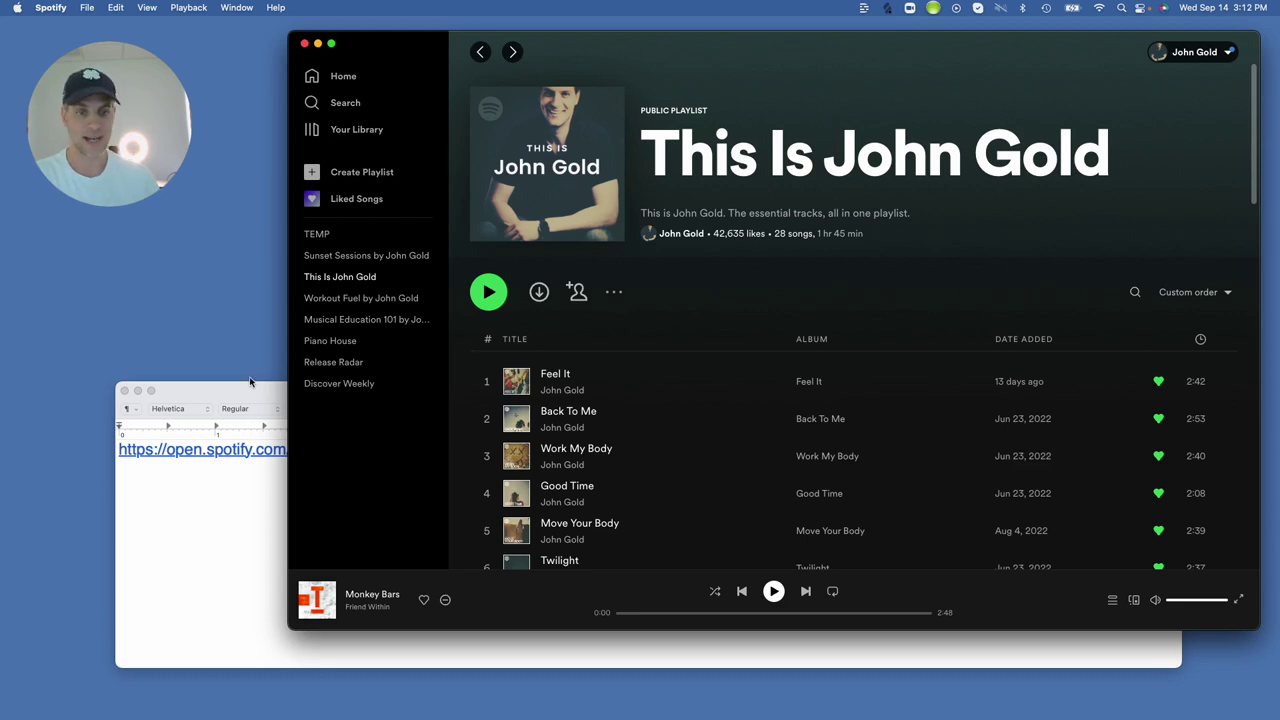
click(203, 401)
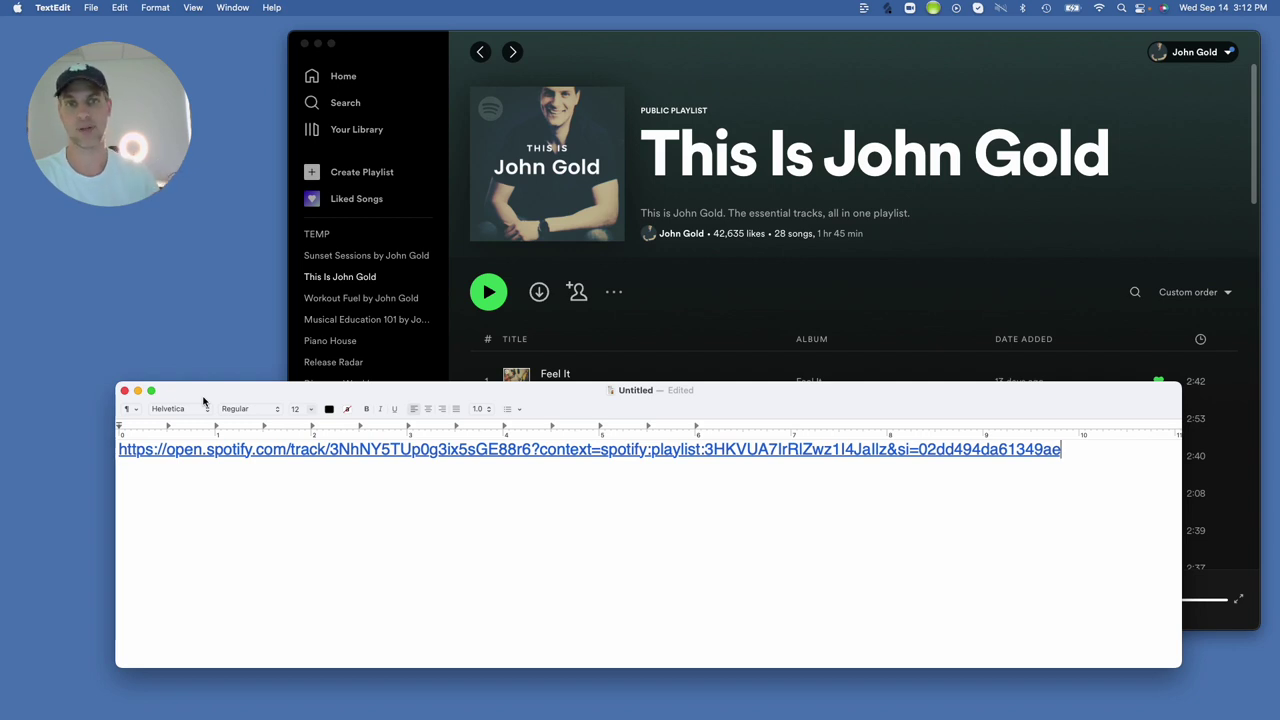
click(423, 54)
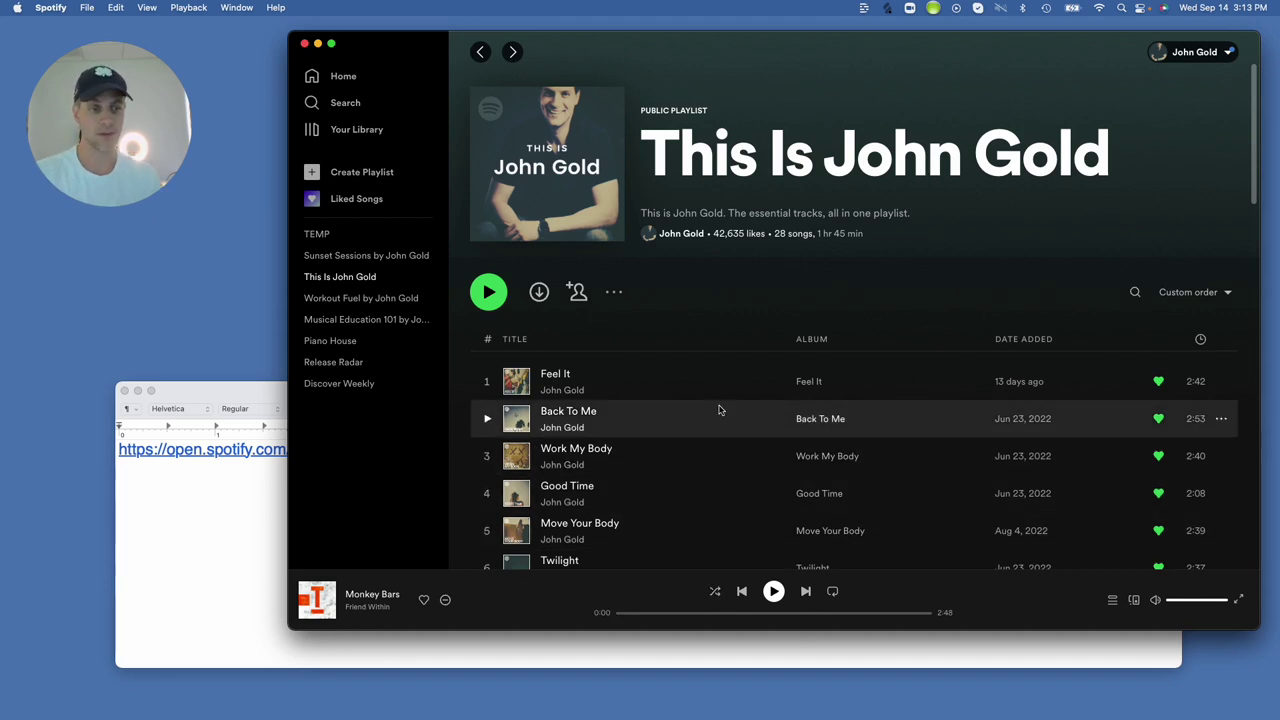
scroll(698, 447, down, 5)
scroll(690, 447, up, 5)
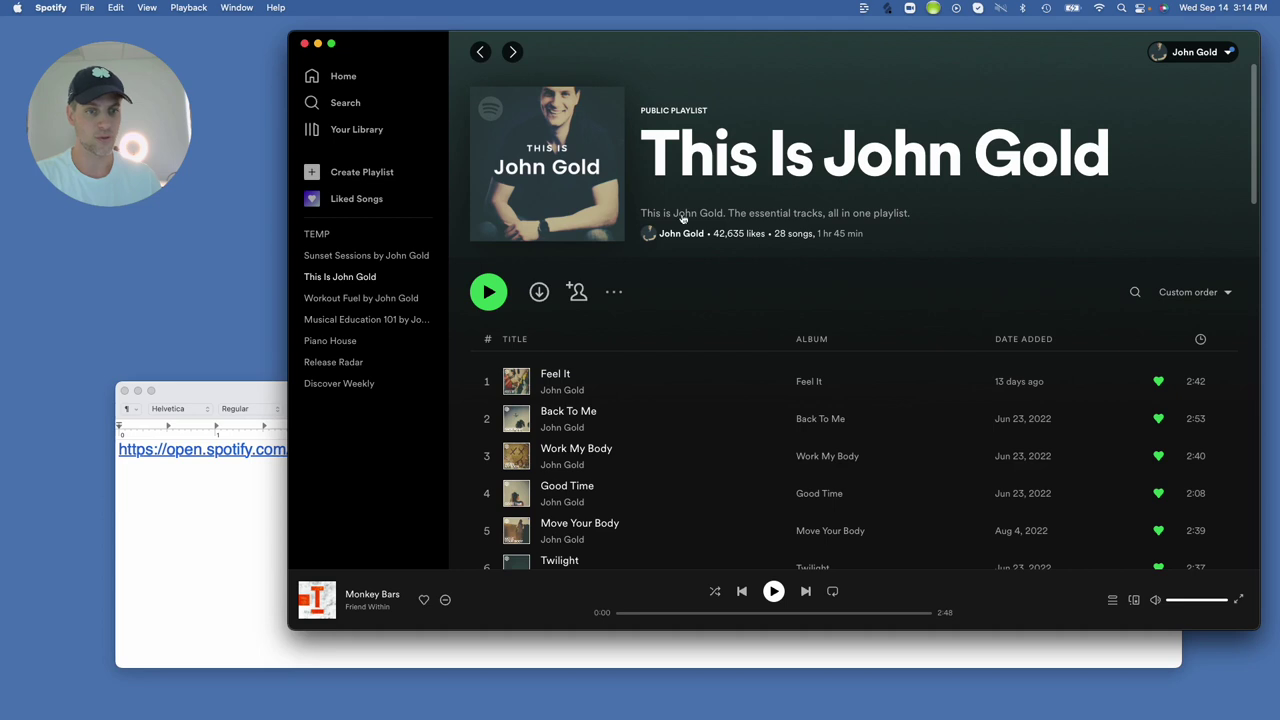
Open the Piano House playlist, briefly play and pause All I Want, then return to the note.
click(338, 340)
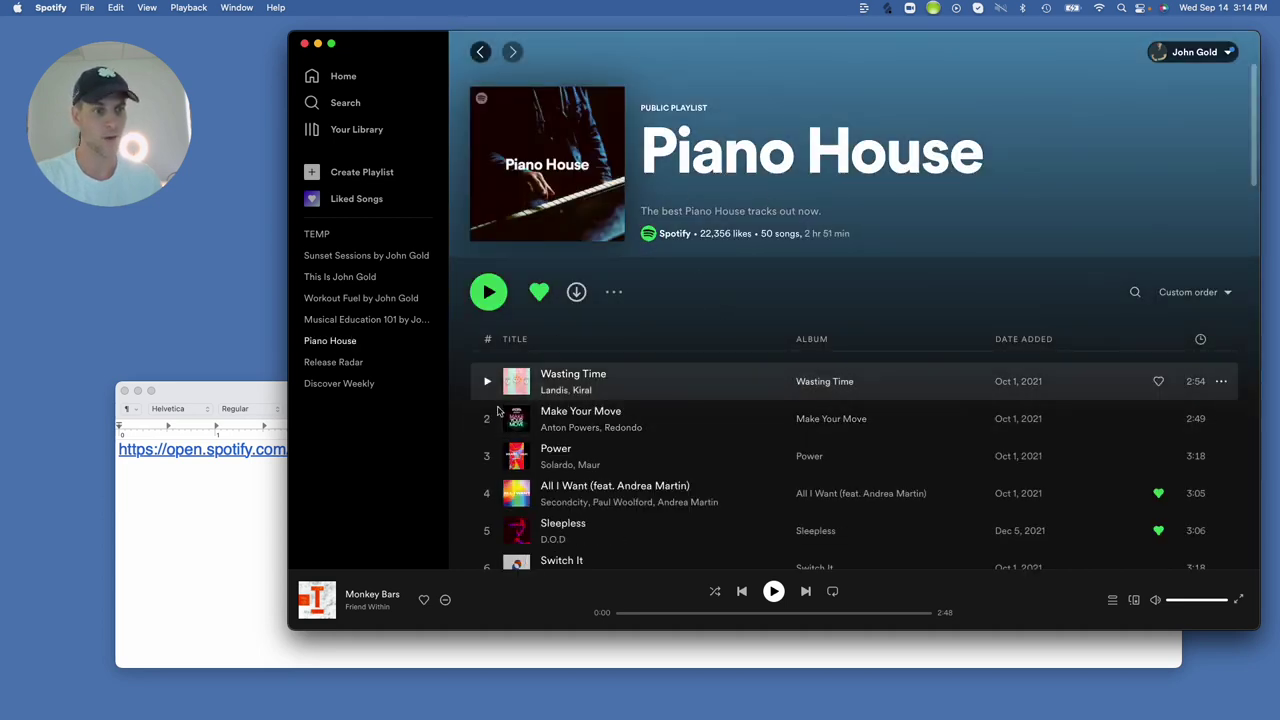
click(487, 494)
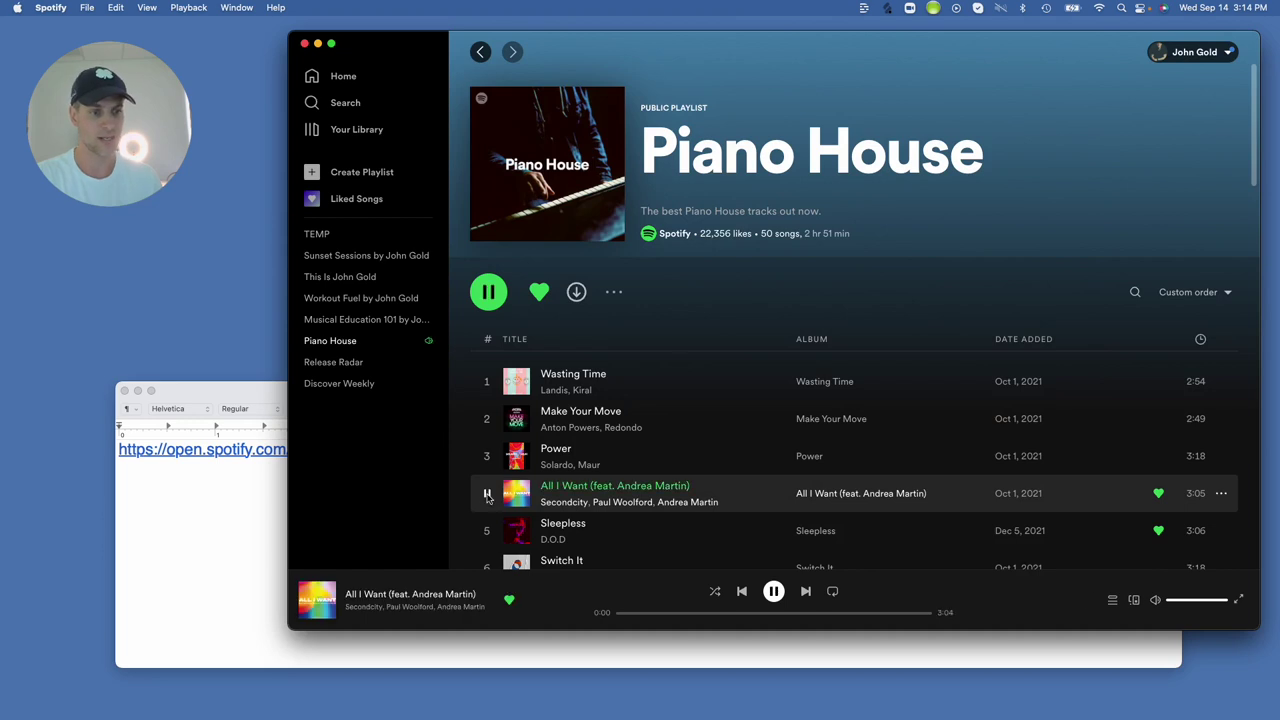
click(487, 494)
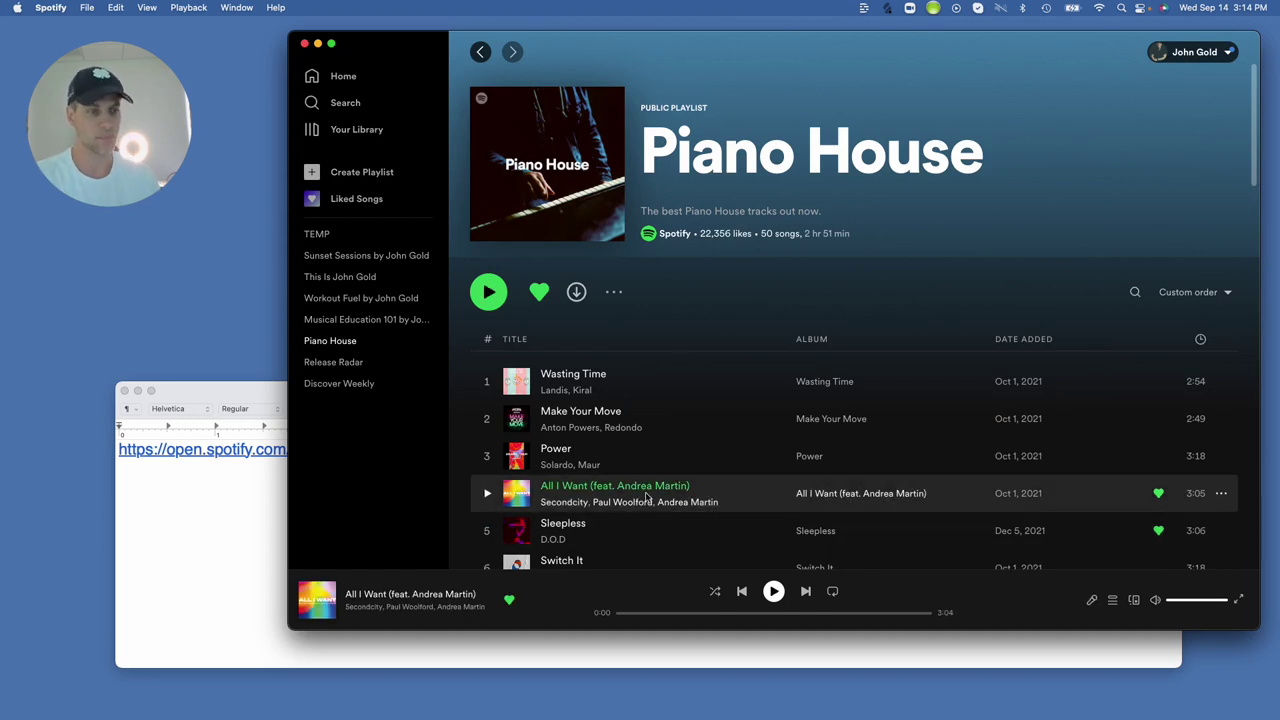
click(199, 505)
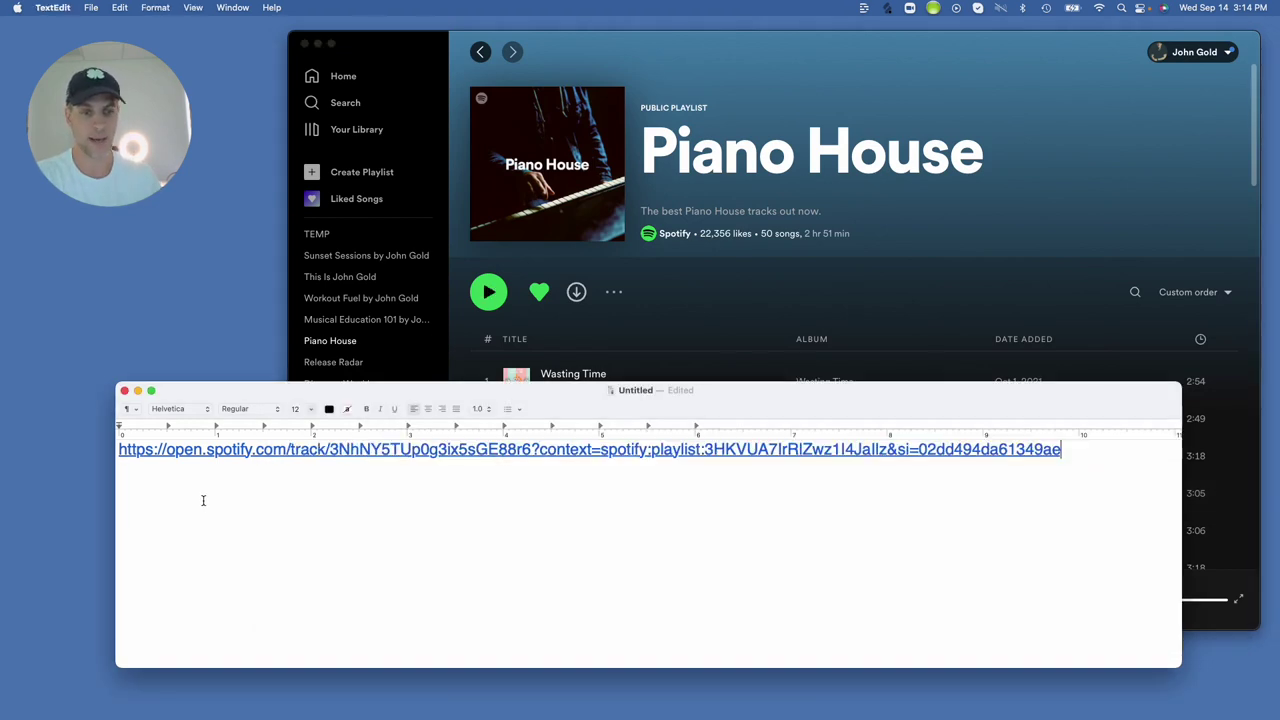
Follow the saved link via Safari so Spotify plays Good Time, pause it, then start a new note line.
click(349, 455)
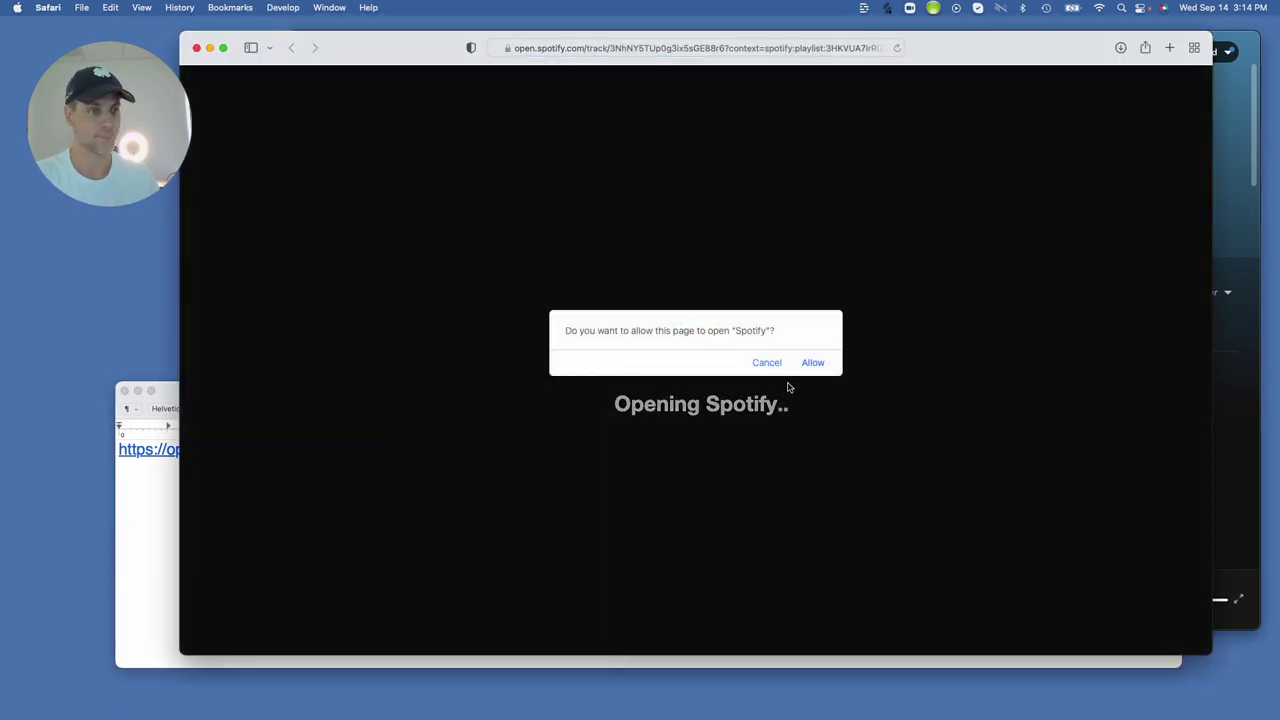
click(814, 364)
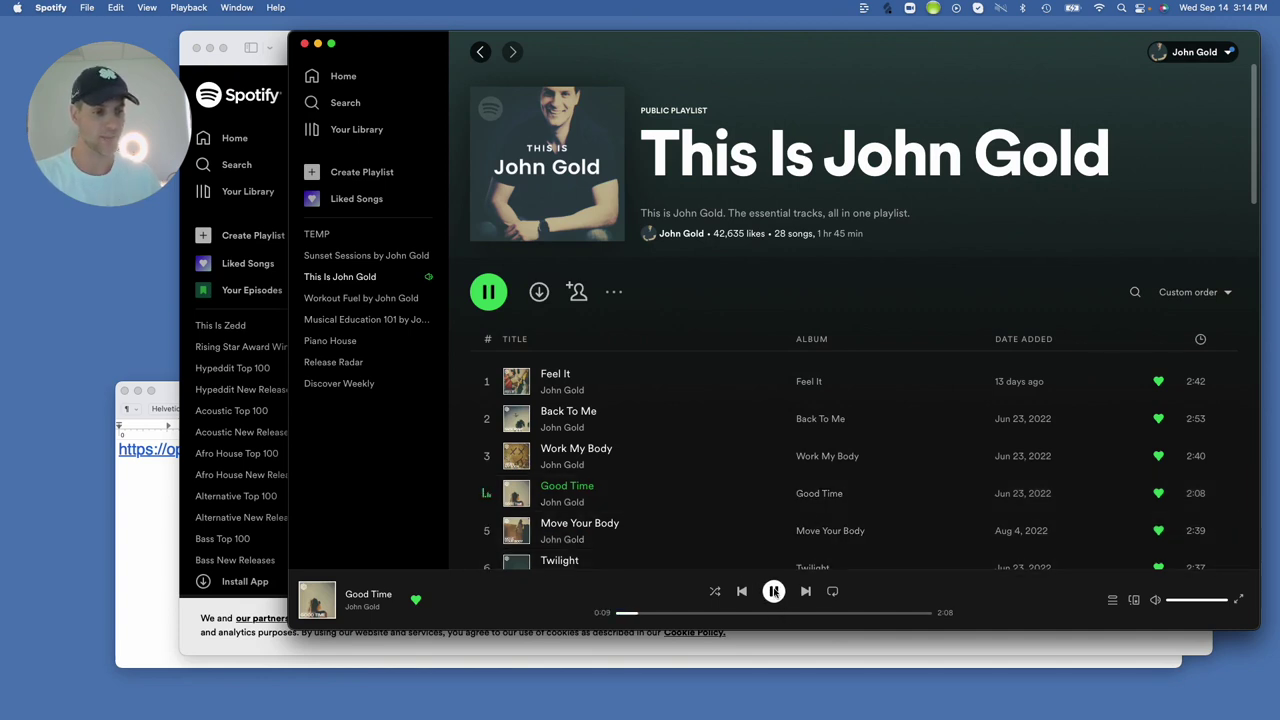
click(774, 592)
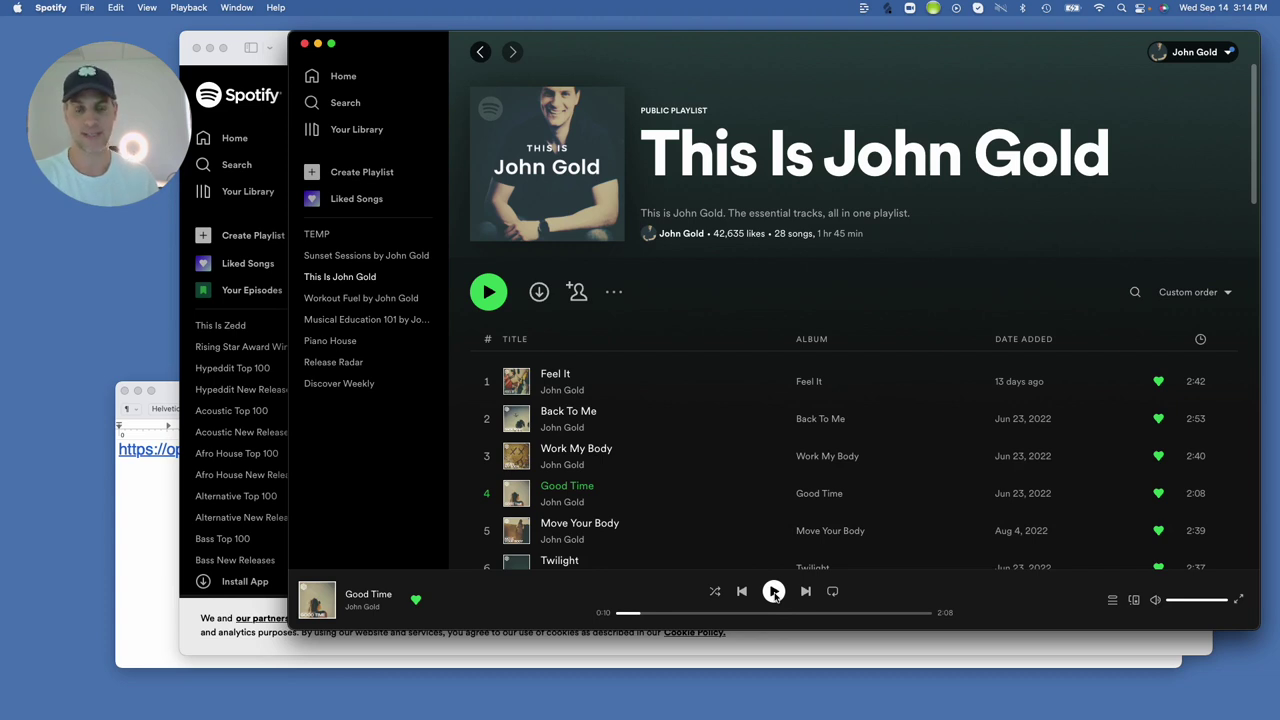
click(156, 487)
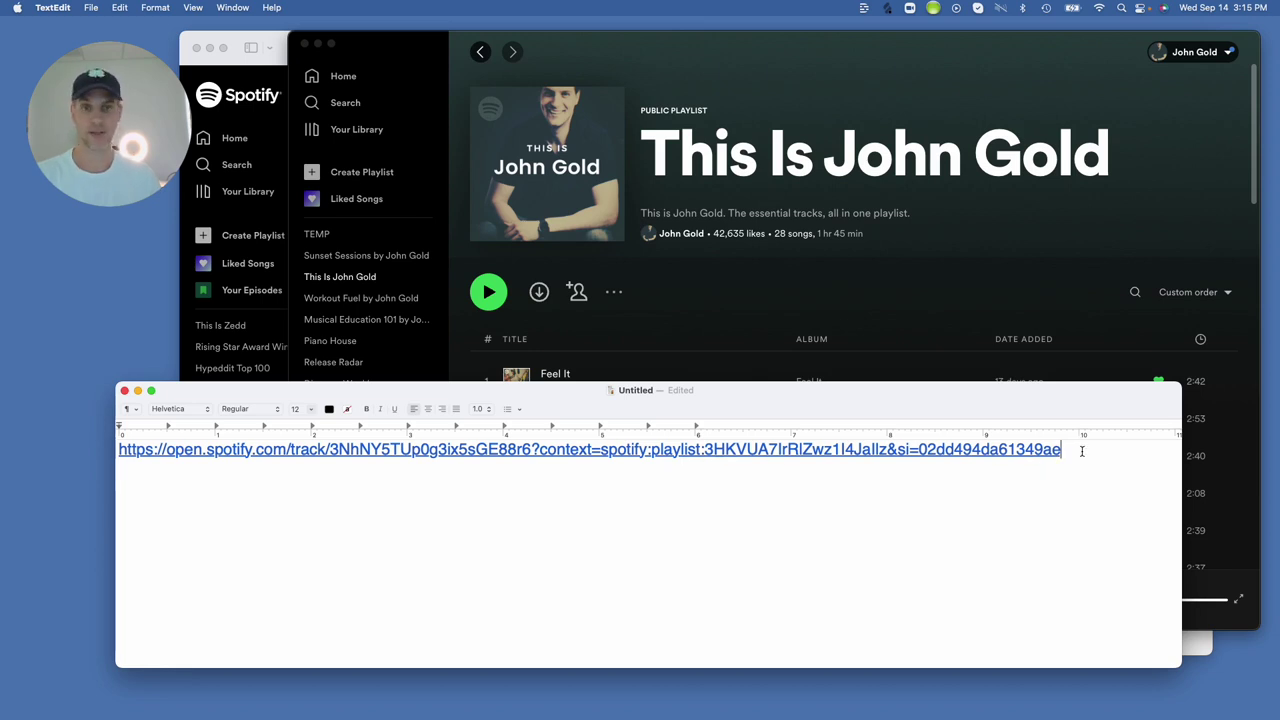
key(Return)
key(Return)
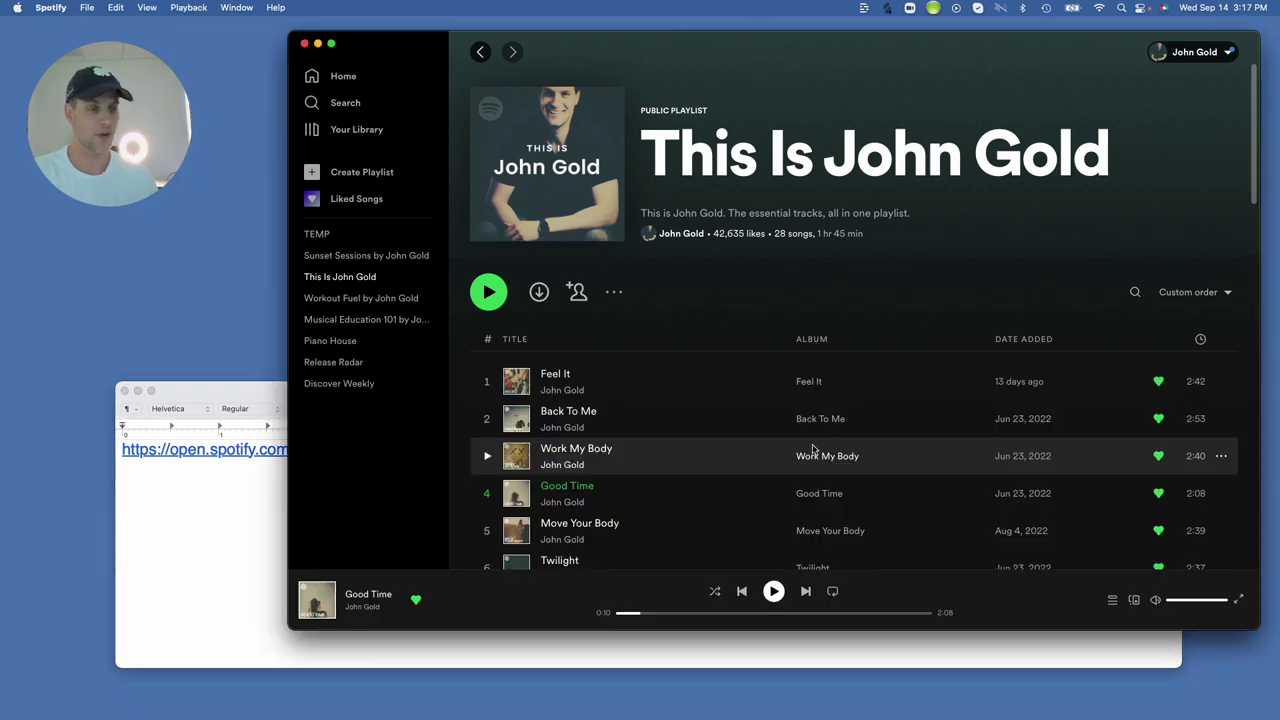
Copy the Twilight song link from Spotify's Share menu and paste it on the note's third line.
scroll(812, 450, down, 4)
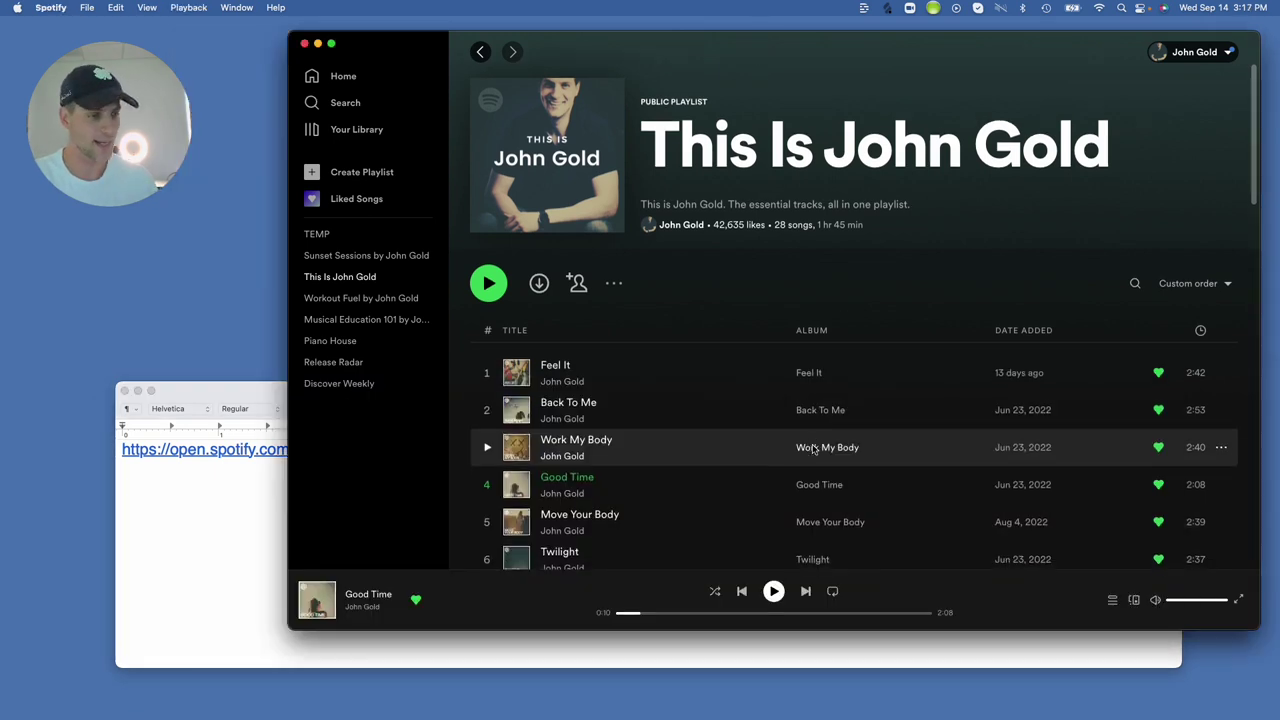
scroll(810, 450, up, 1)
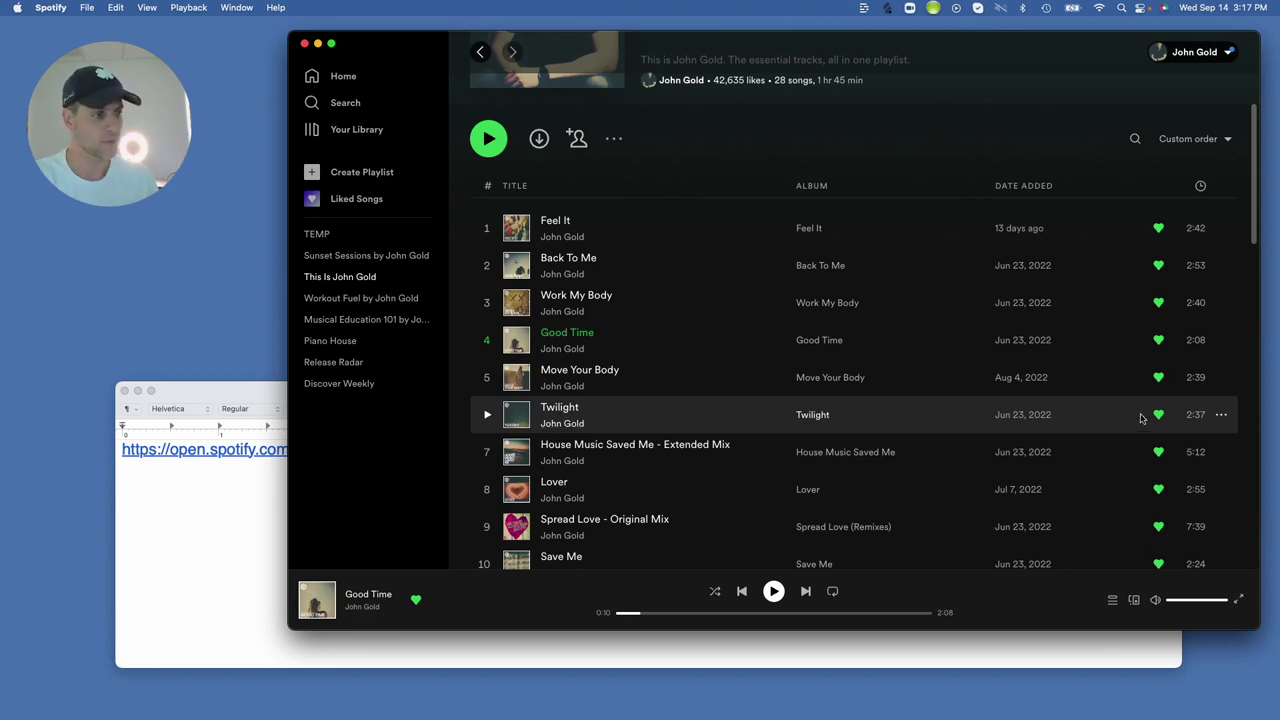
click(1222, 418)
mouse_move(1176, 398)
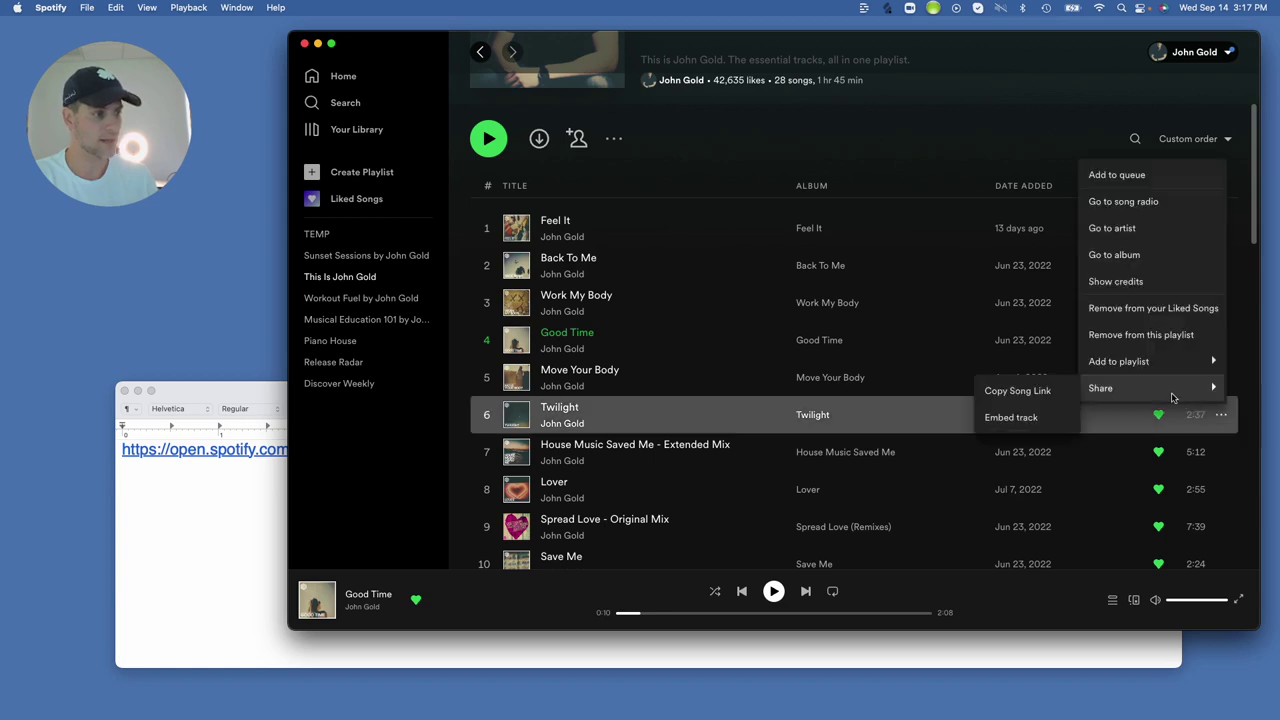
click(1036, 394)
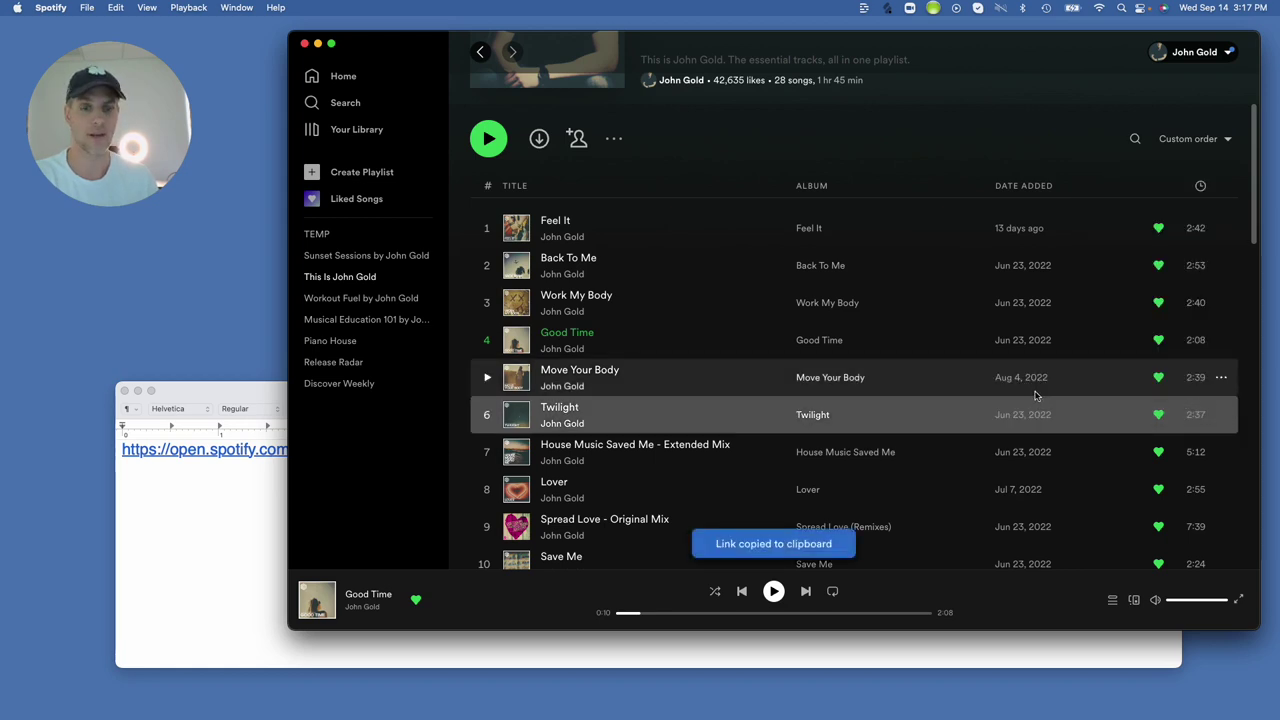
click(197, 502)
key(super+v)
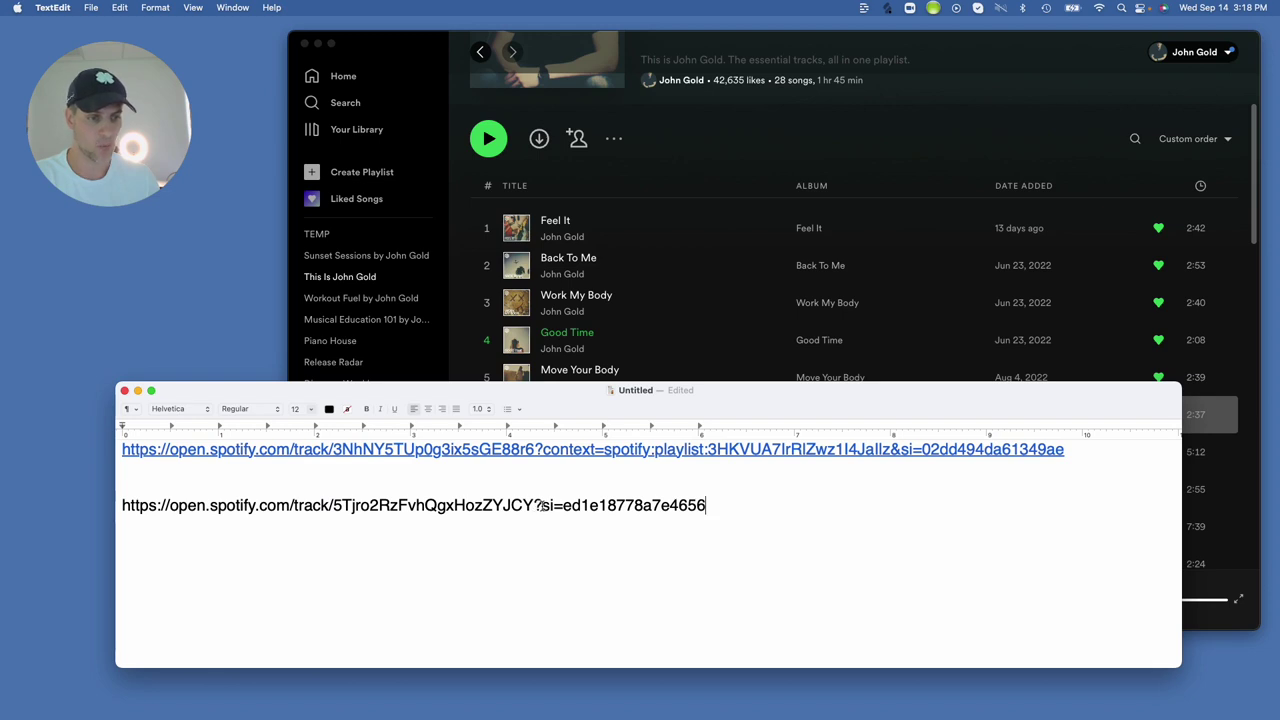
Delete the si= share parameter from the Twilight link, then open the first link in Safari.
drag(540, 505, 711, 507)
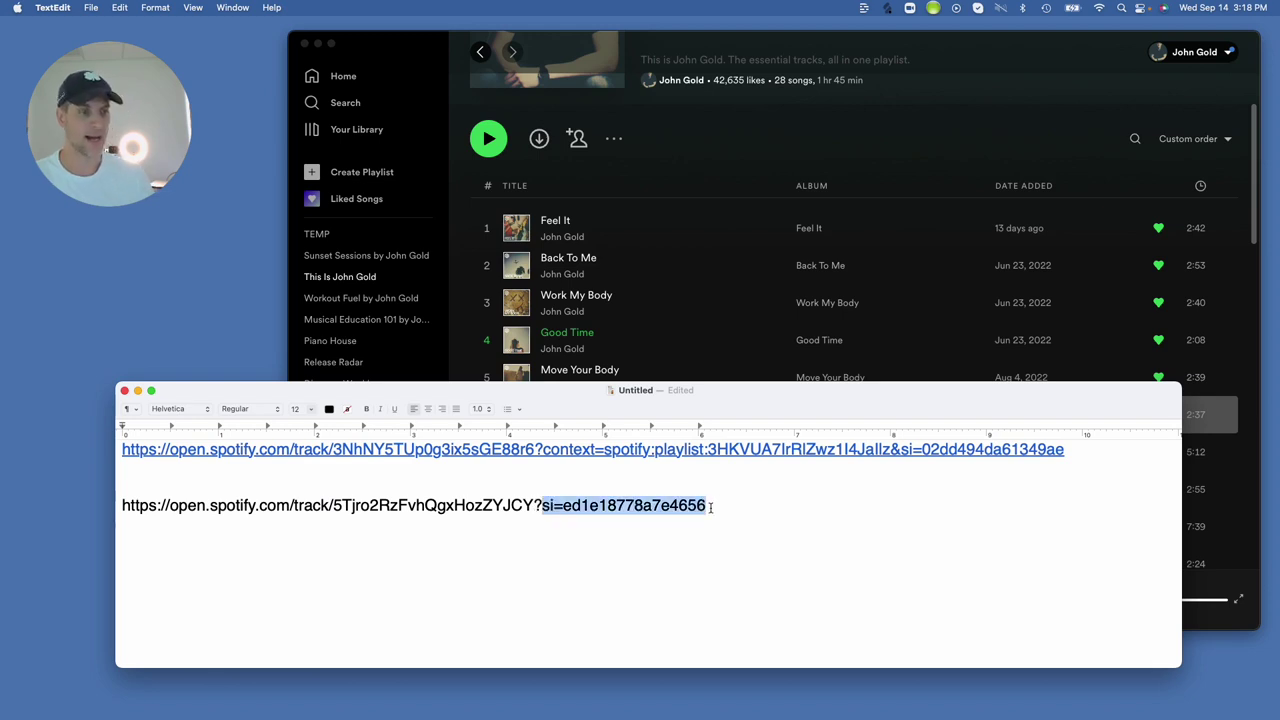
key(BackSpace)
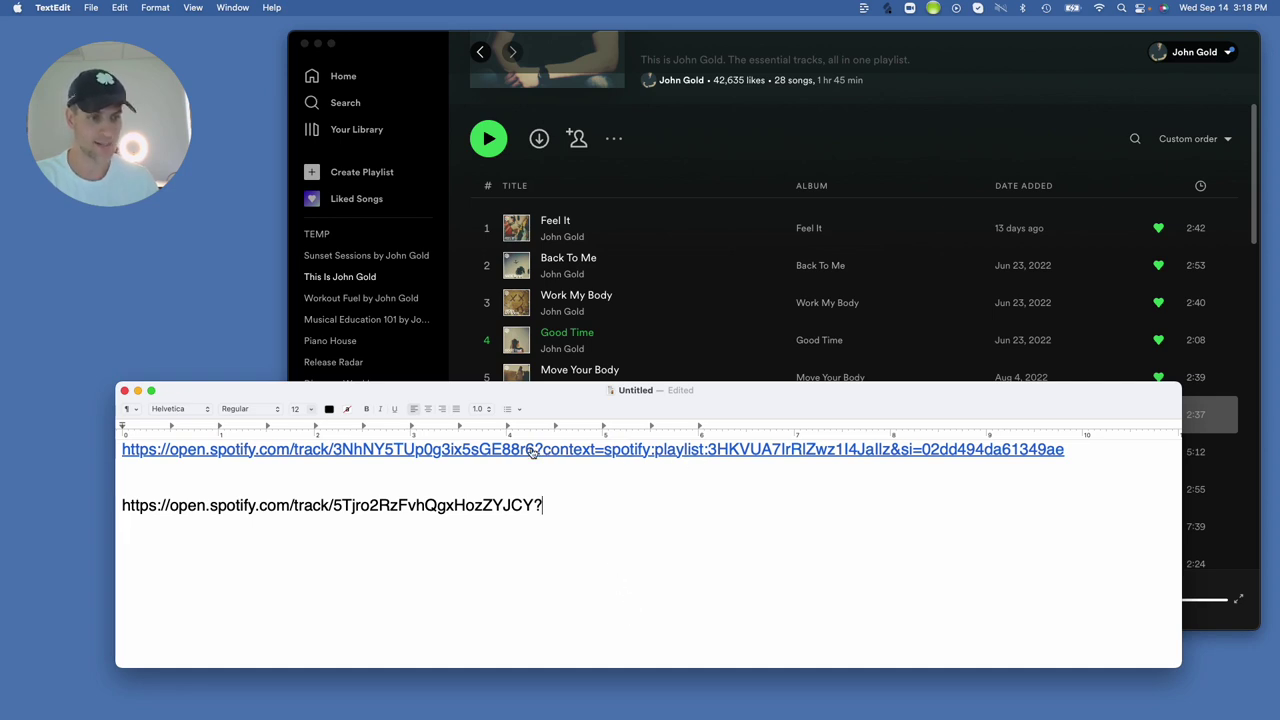
click(565, 455)
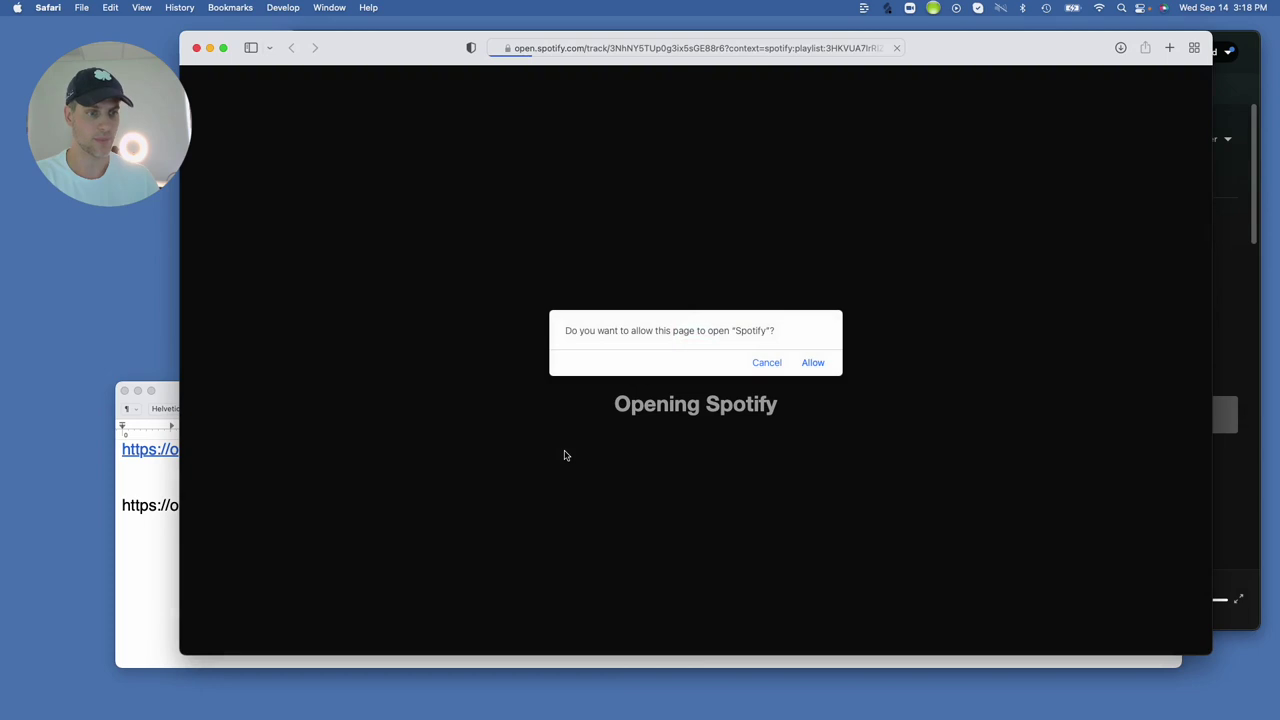
Paste context=spotify:playlist: from Safari's address after the Twilight link's question mark, then allow Spotify to open.
click(778, 48)
click(778, 48)
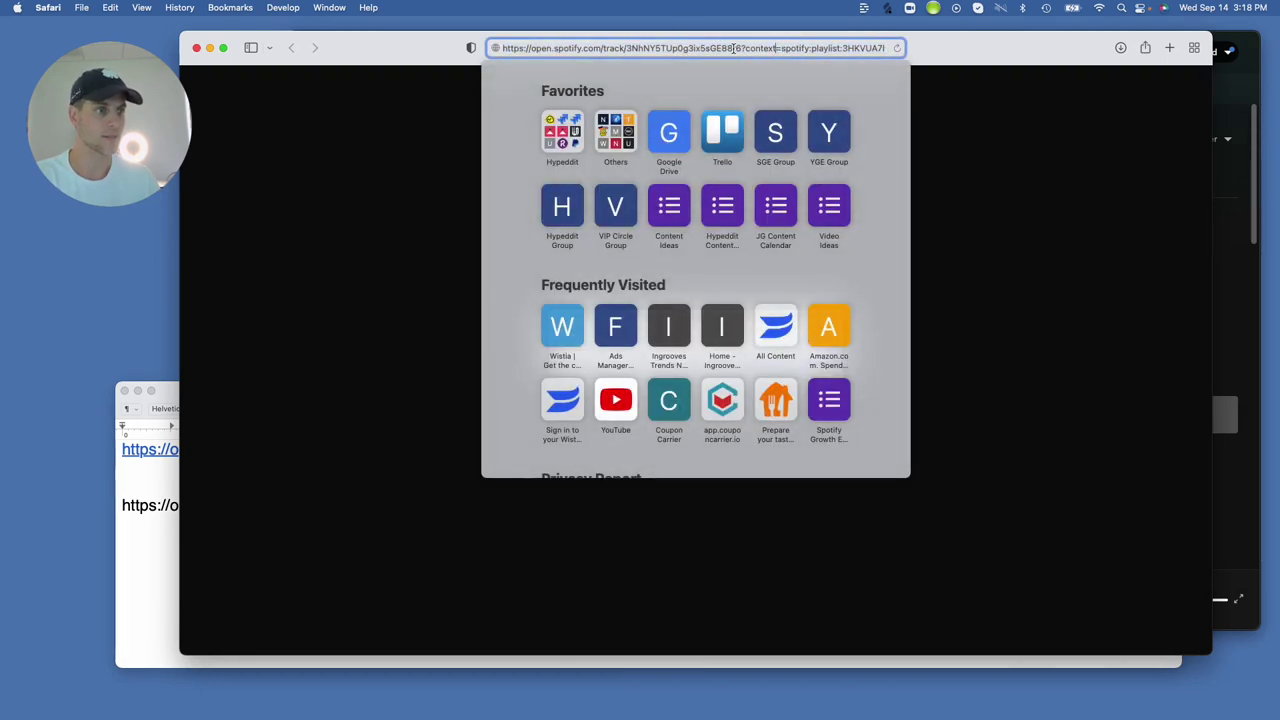
drag(745, 48, 843, 48)
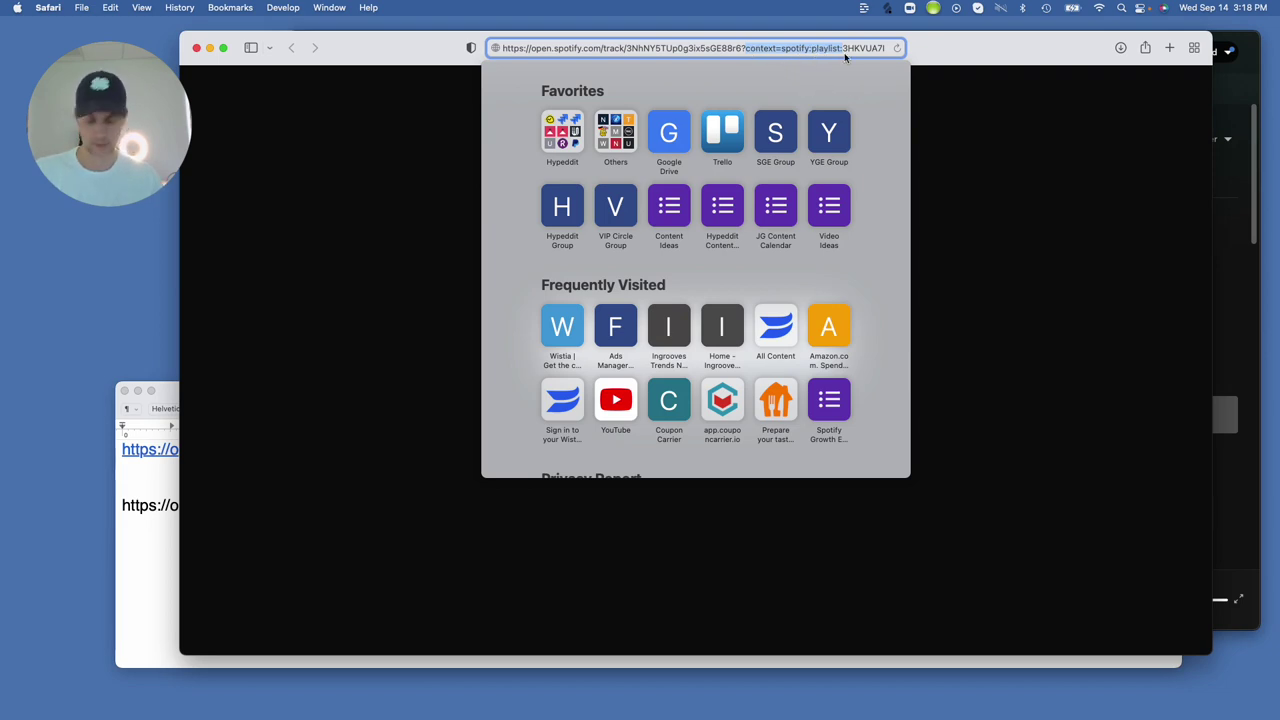
click(160, 574)
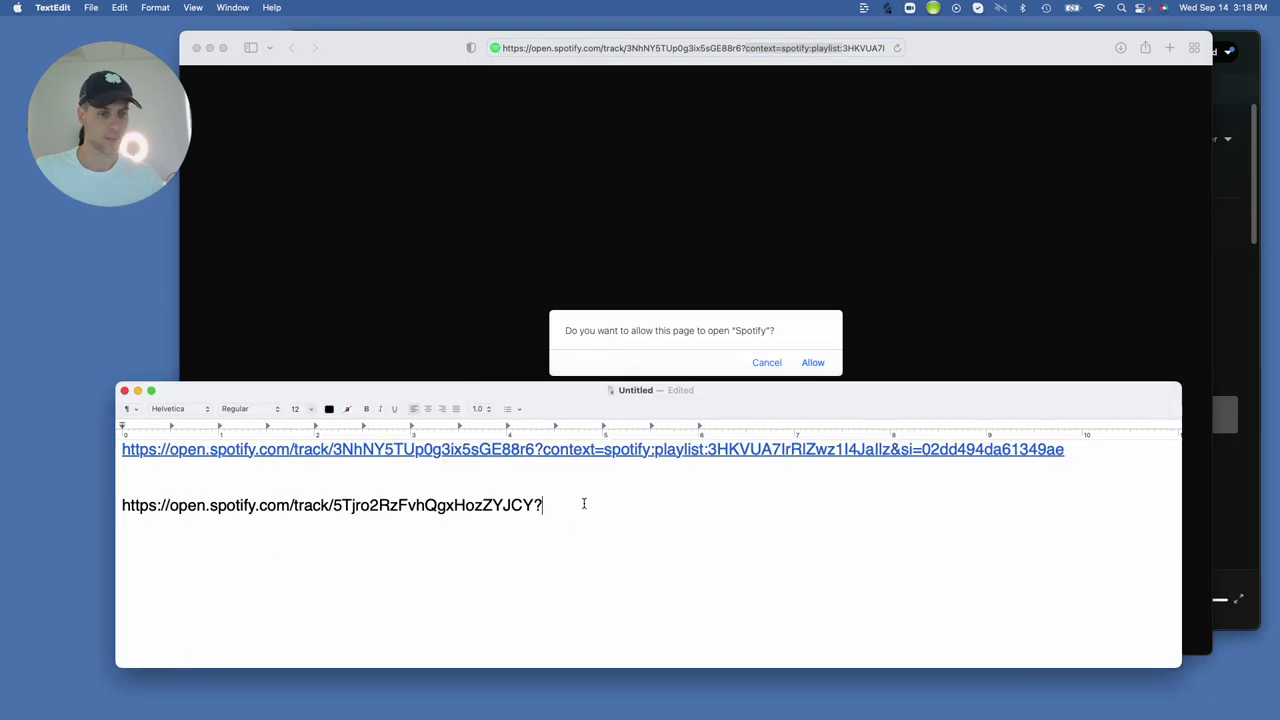
key(super+v)
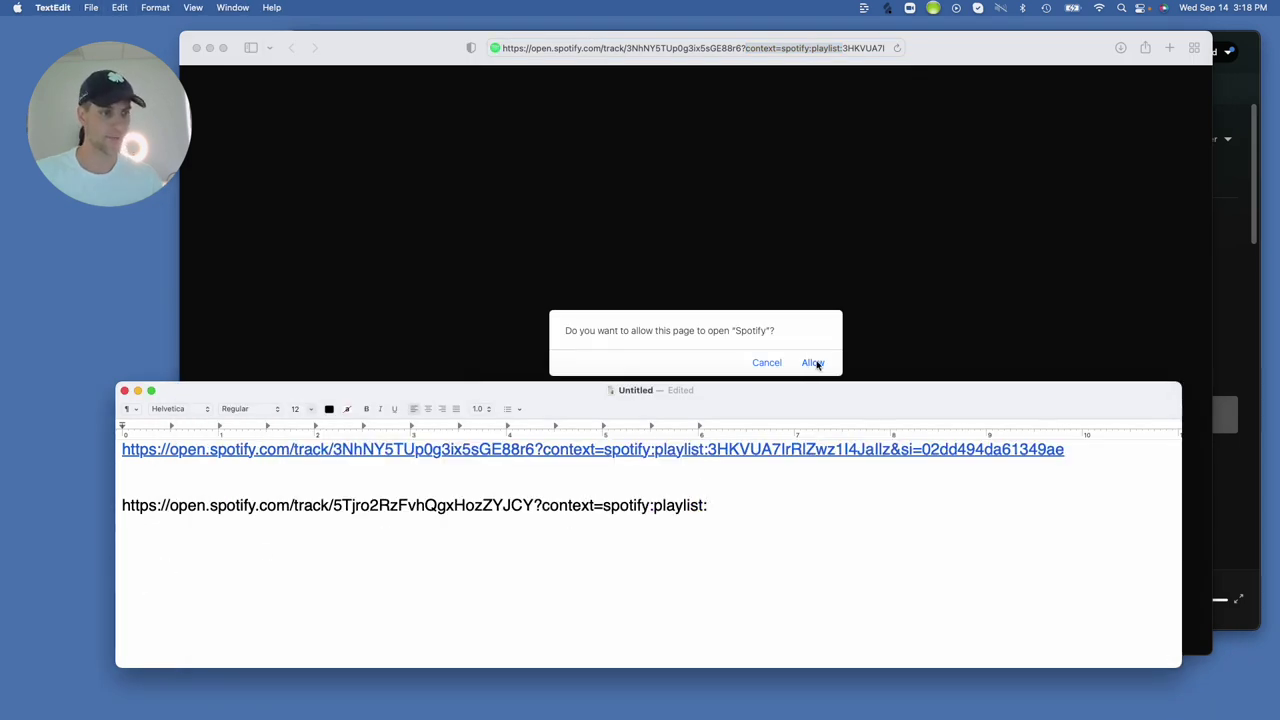
click(768, 364)
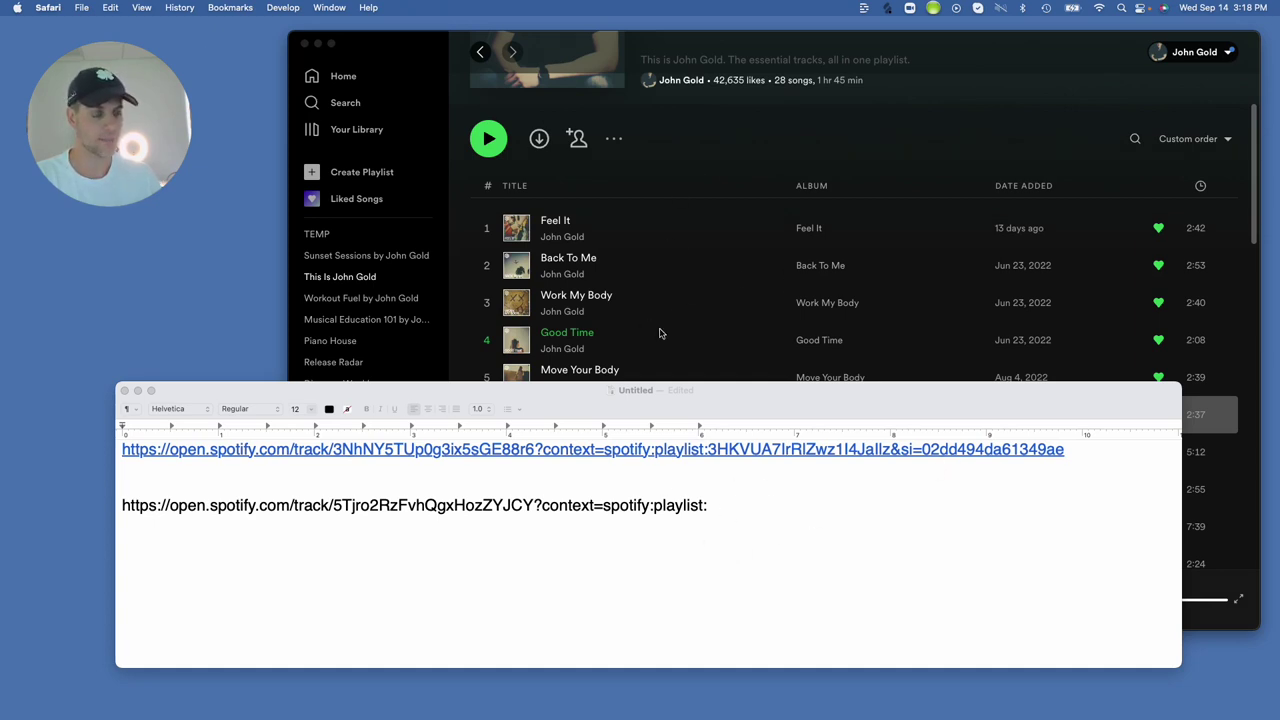
Copy the This Is John Gold playlist link via Share and paste it onto a new third note line.
click(695, 196)
scroll(695, 280, up, 3)
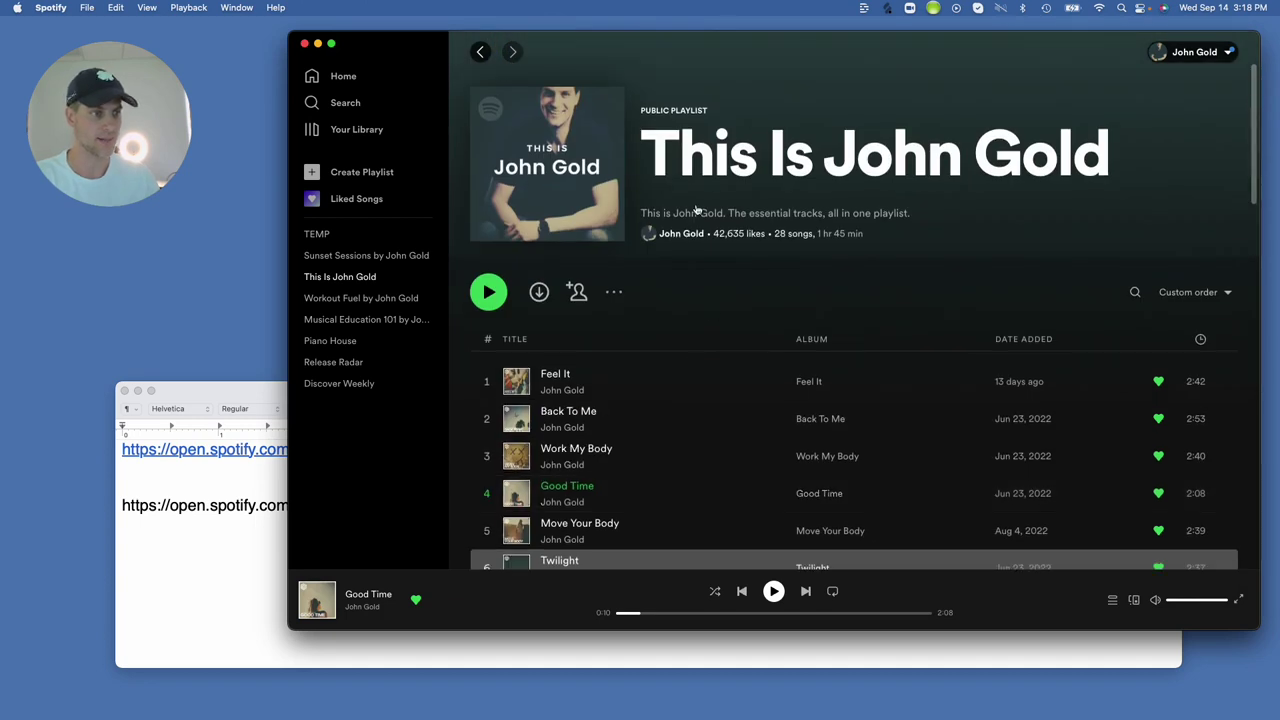
click(615, 292)
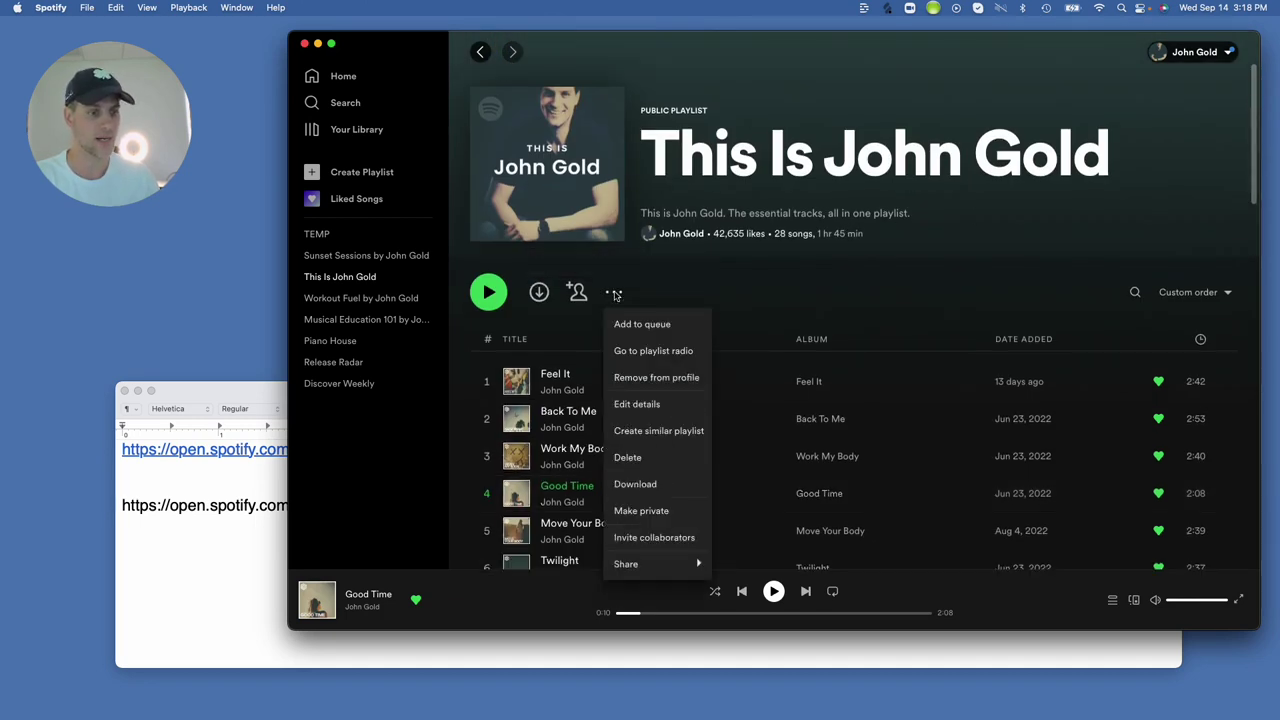
mouse_move(640, 568)
click(742, 567)
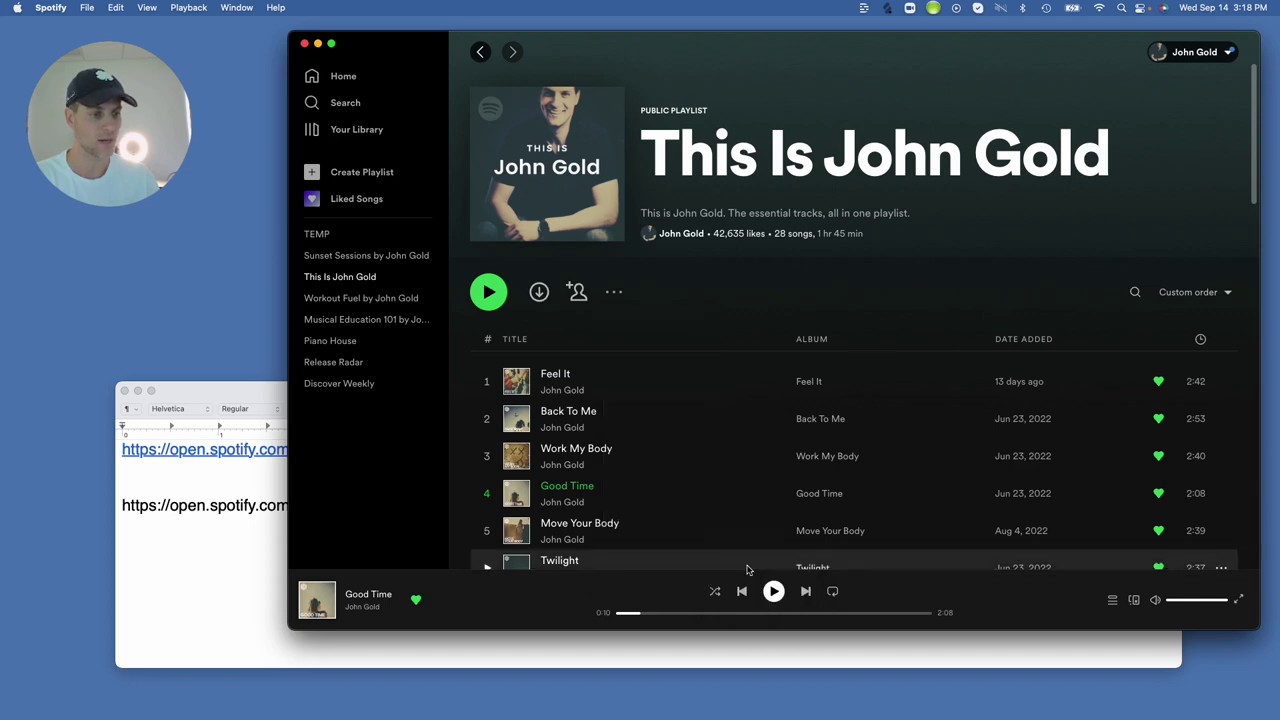
click(160, 560)
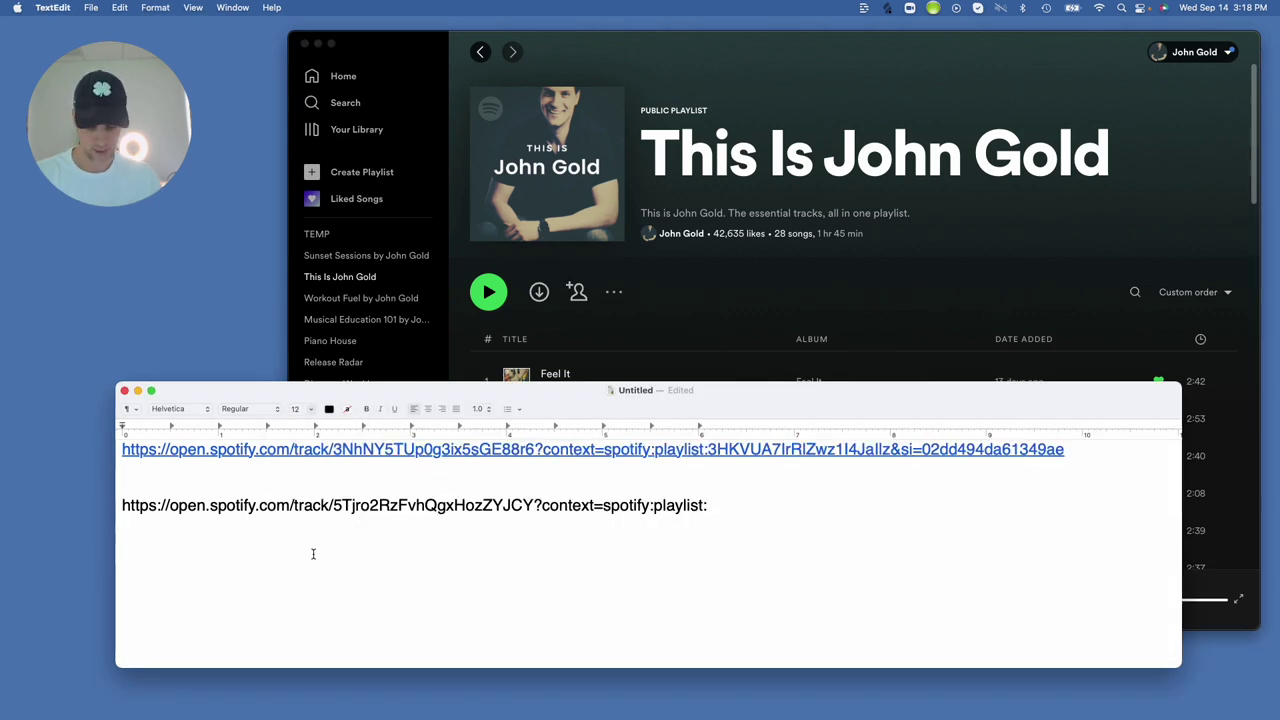
key(Return)
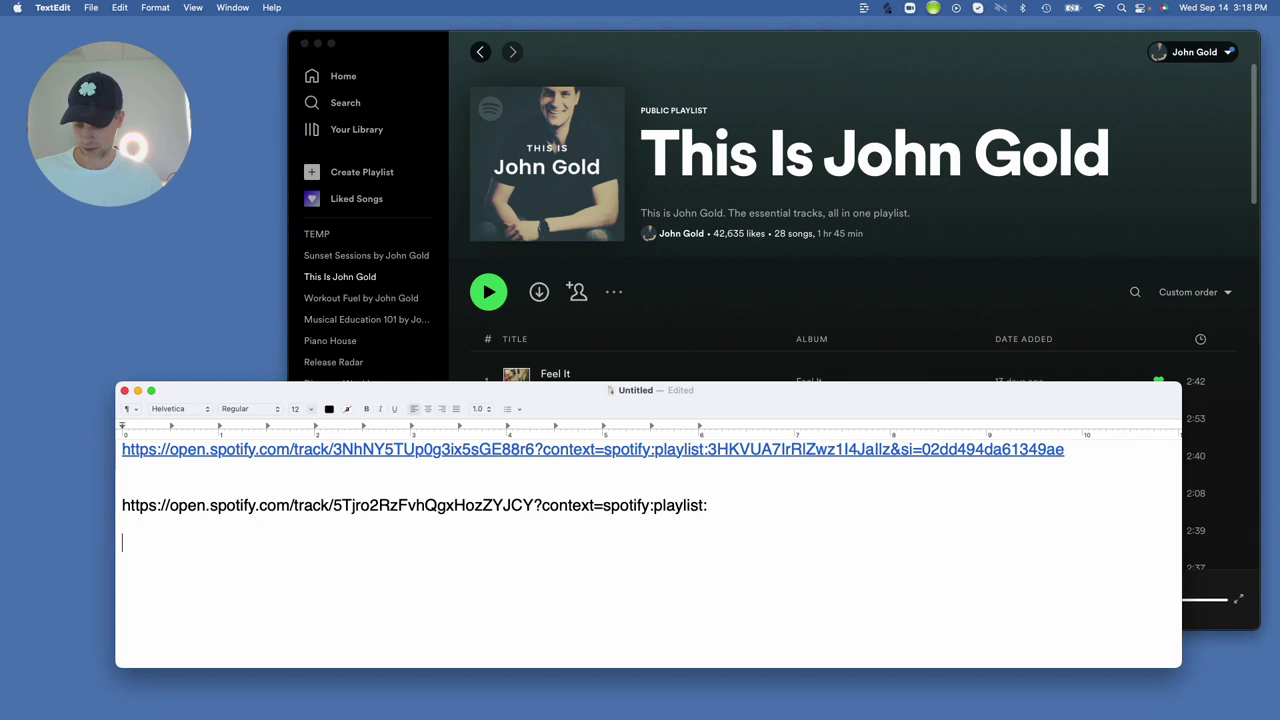
key(super+v)
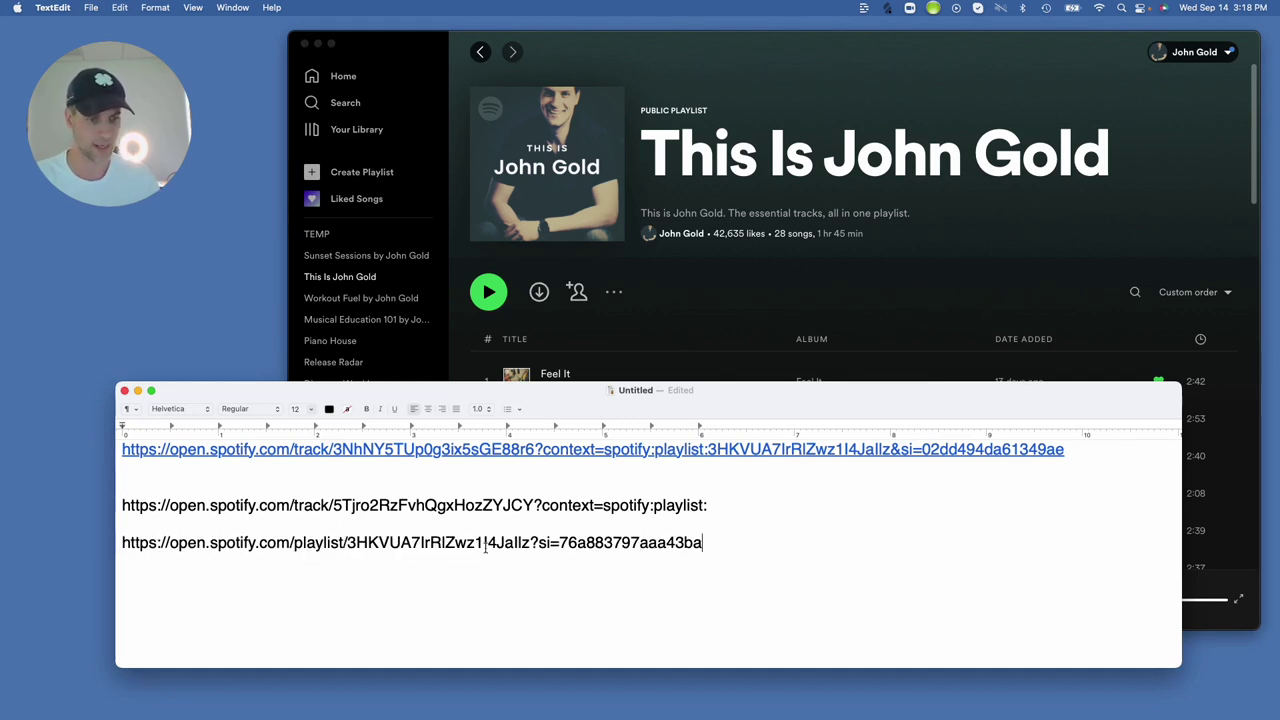
Append the playlist ID from line 3 to the second link, then delete the temporary third line.
drag(347, 542, 702, 543)
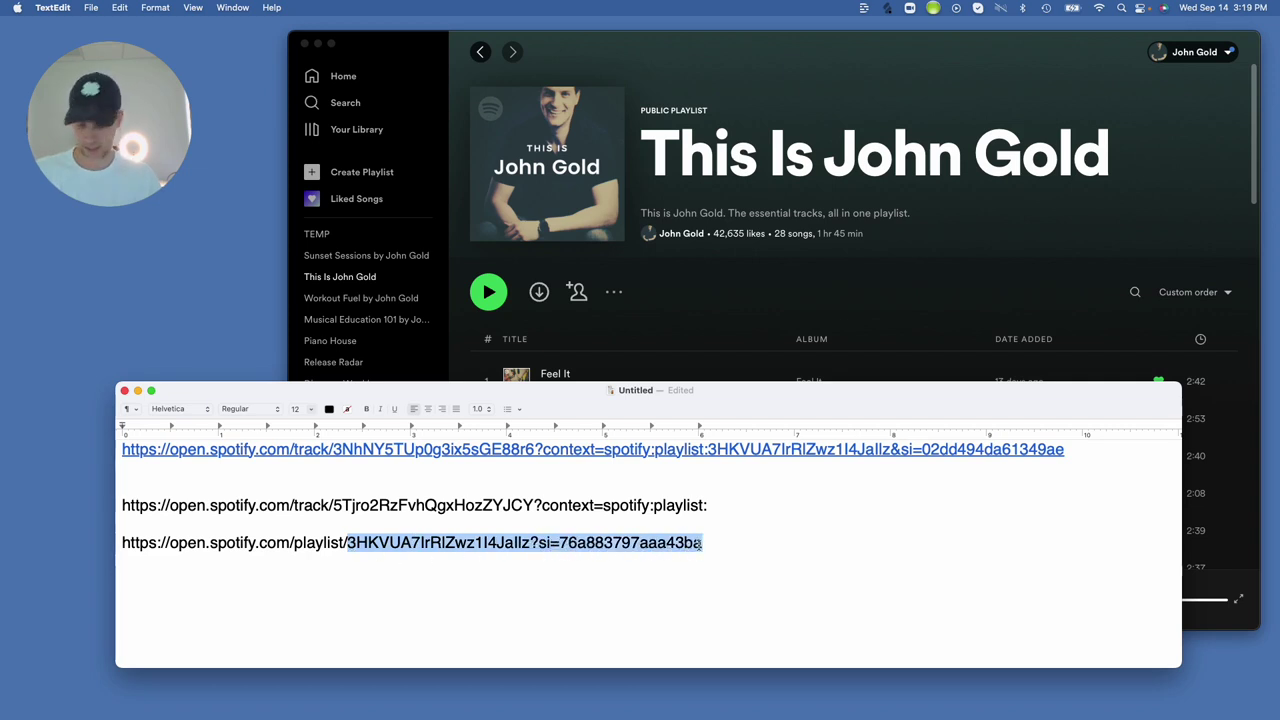
click(743, 505)
key(super+v)
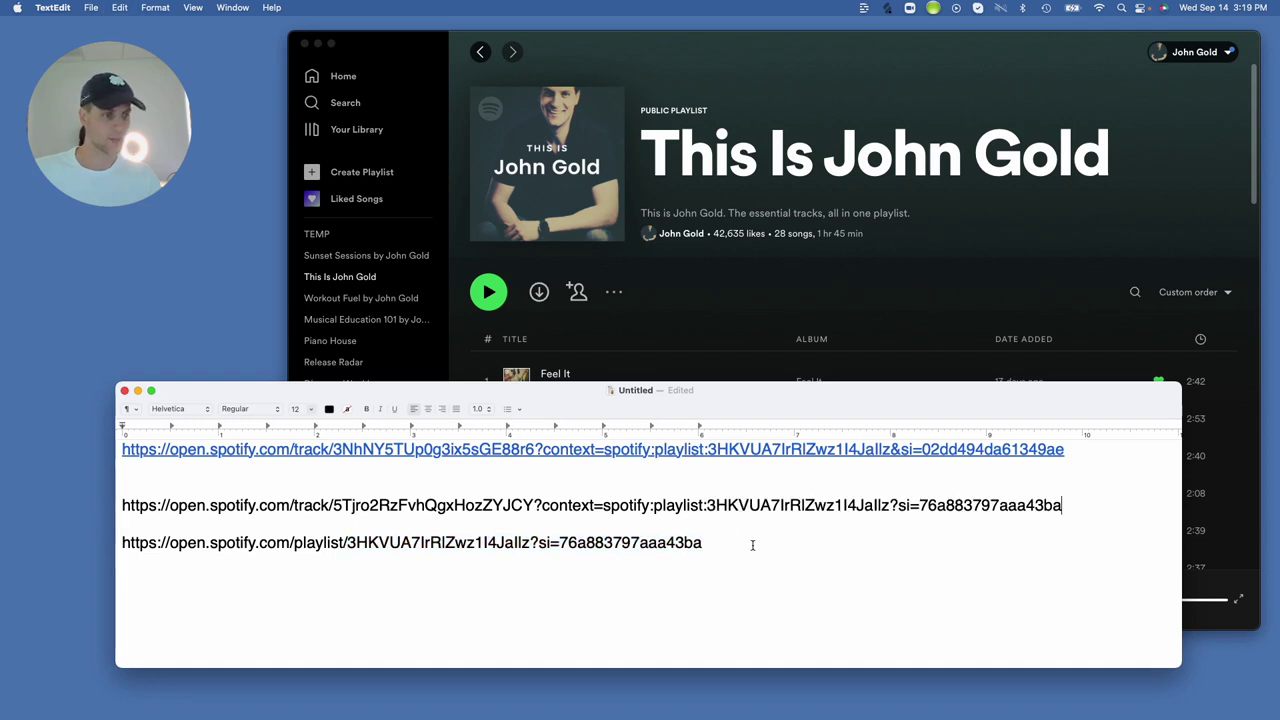
drag(703, 542, 114, 543)
key(BackSpace)
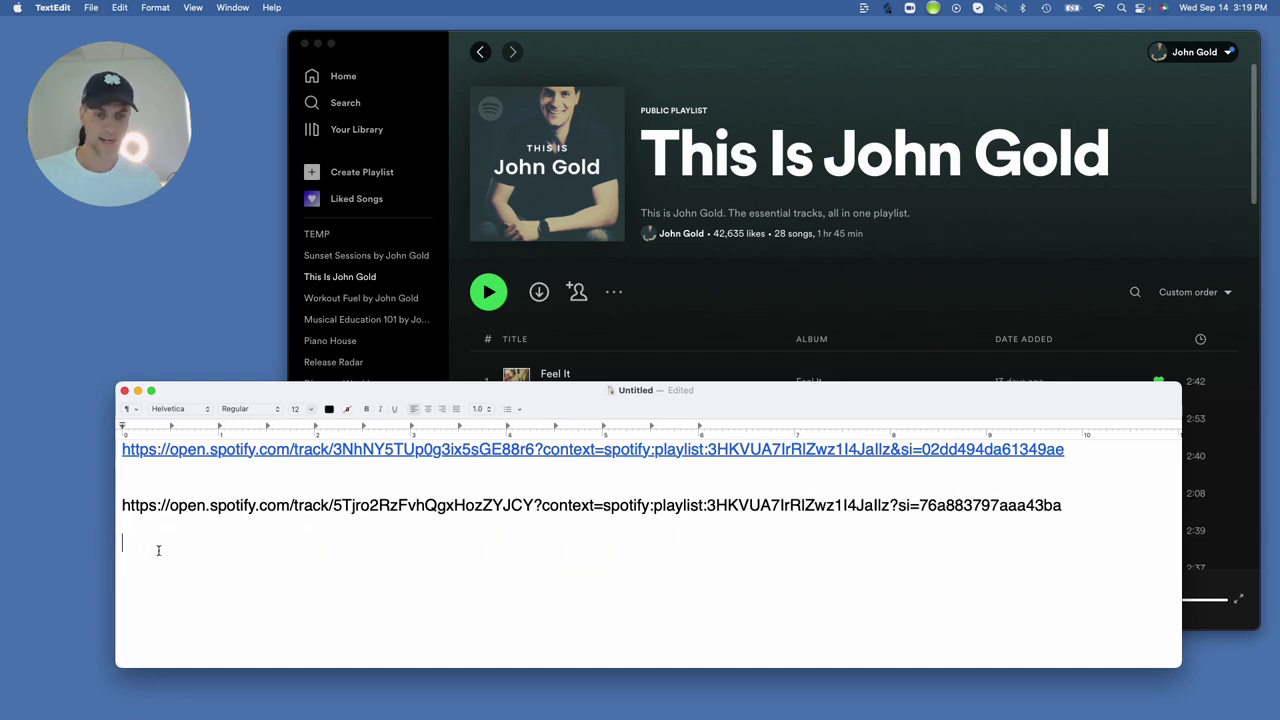
key(BackSpace)
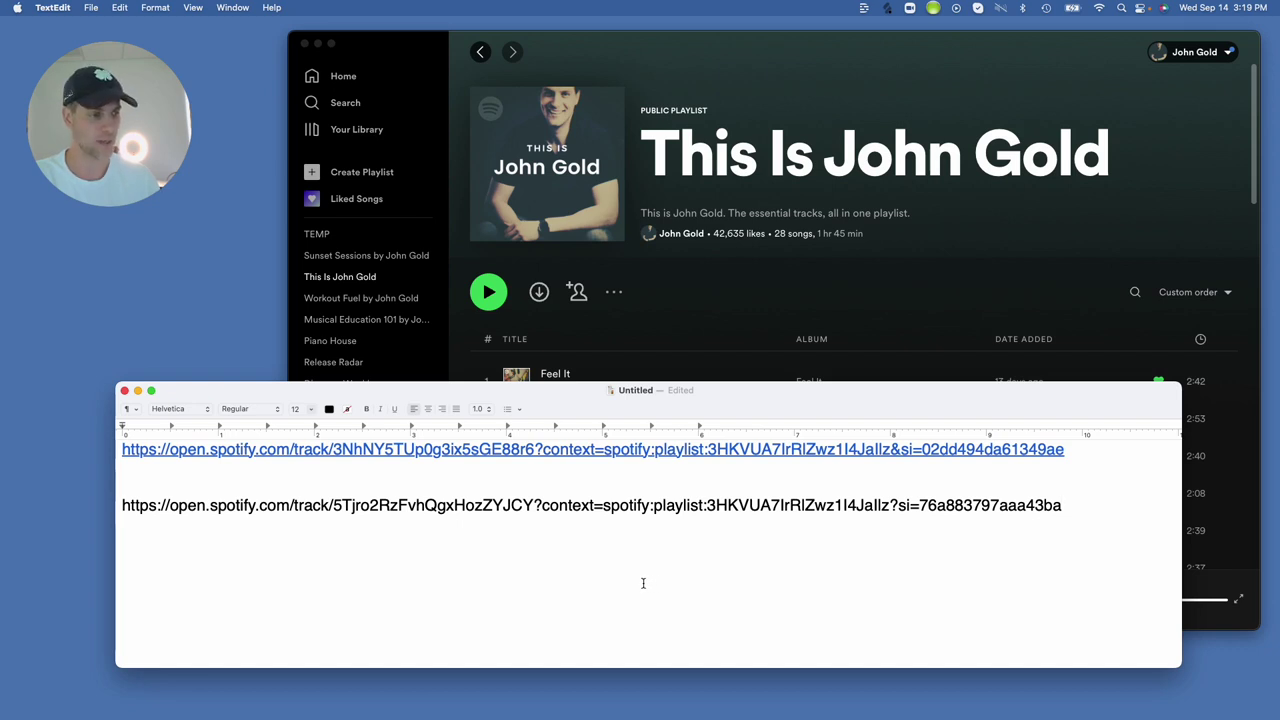
Replace the question mark before si= with & and make the second URL a clickable link.
double_click(893, 505)
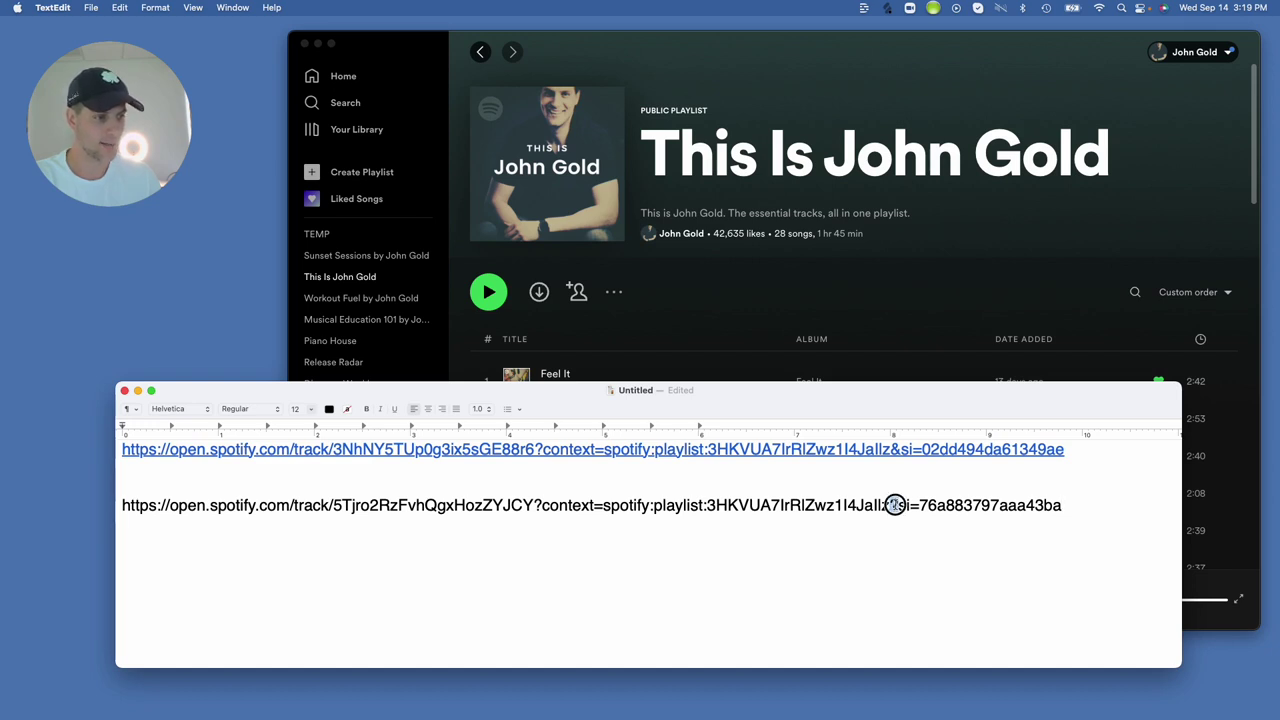
text(&)
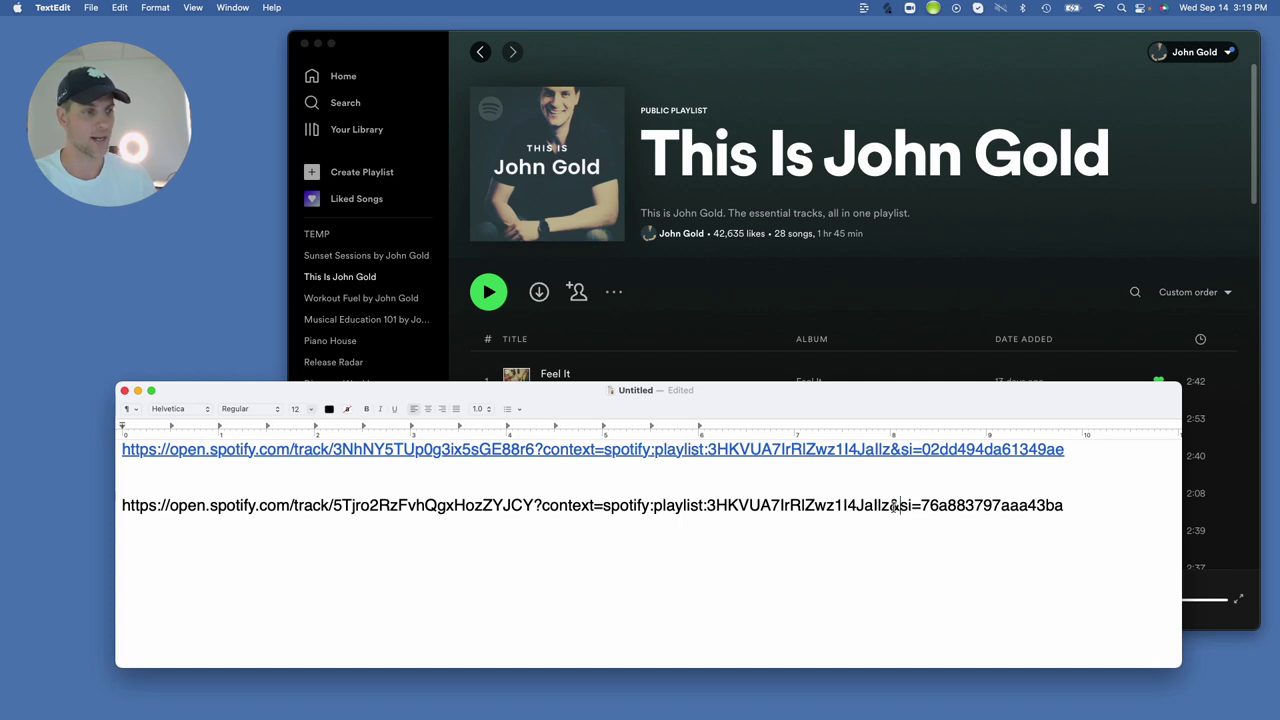
key(super+Right)
key(space)
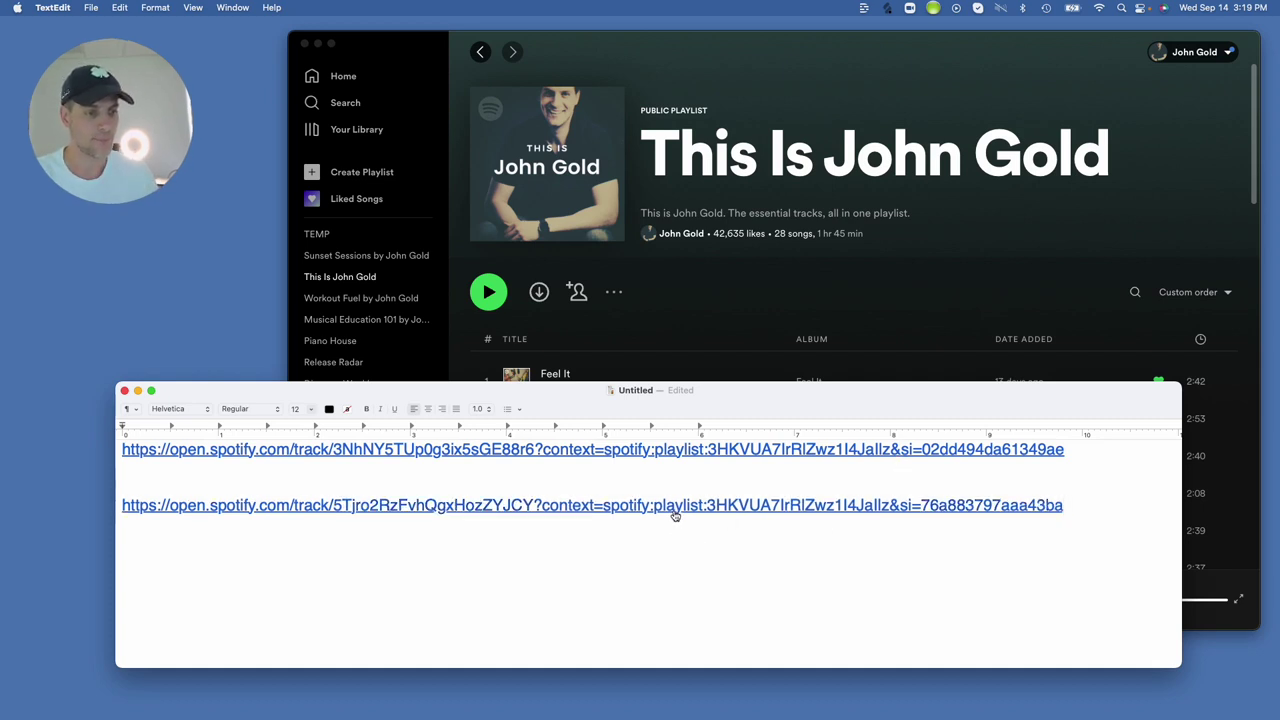
Start playing Mirrors from the Piano House playlist in Spotify.
click(795, 56)
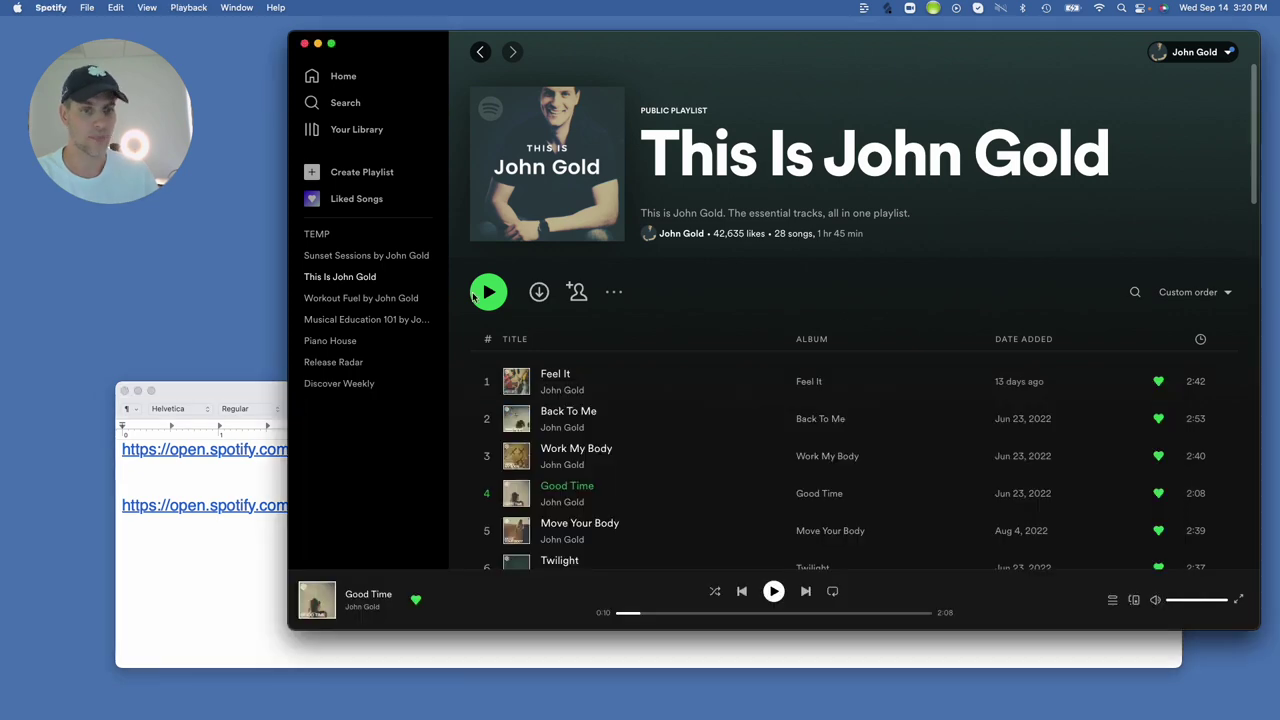
click(350, 344)
scroll(497, 447, down, 5)
click(497, 447)
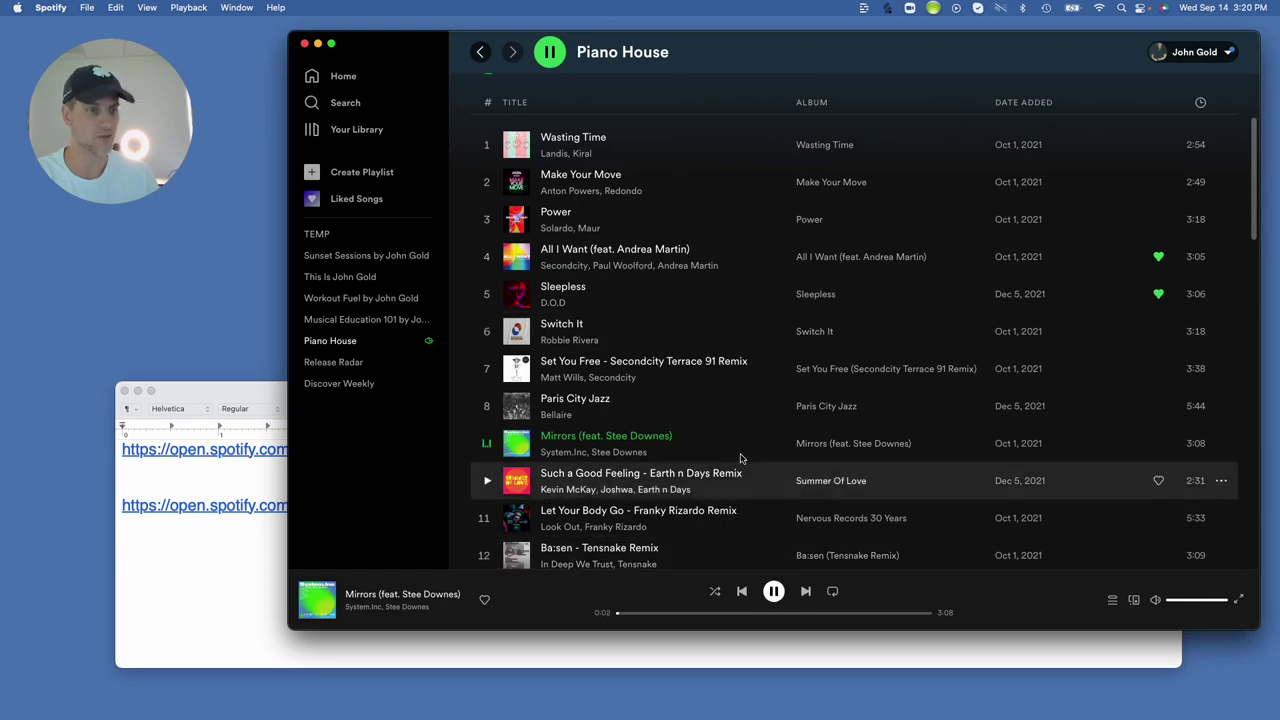
scroll(737, 457, up, 5)
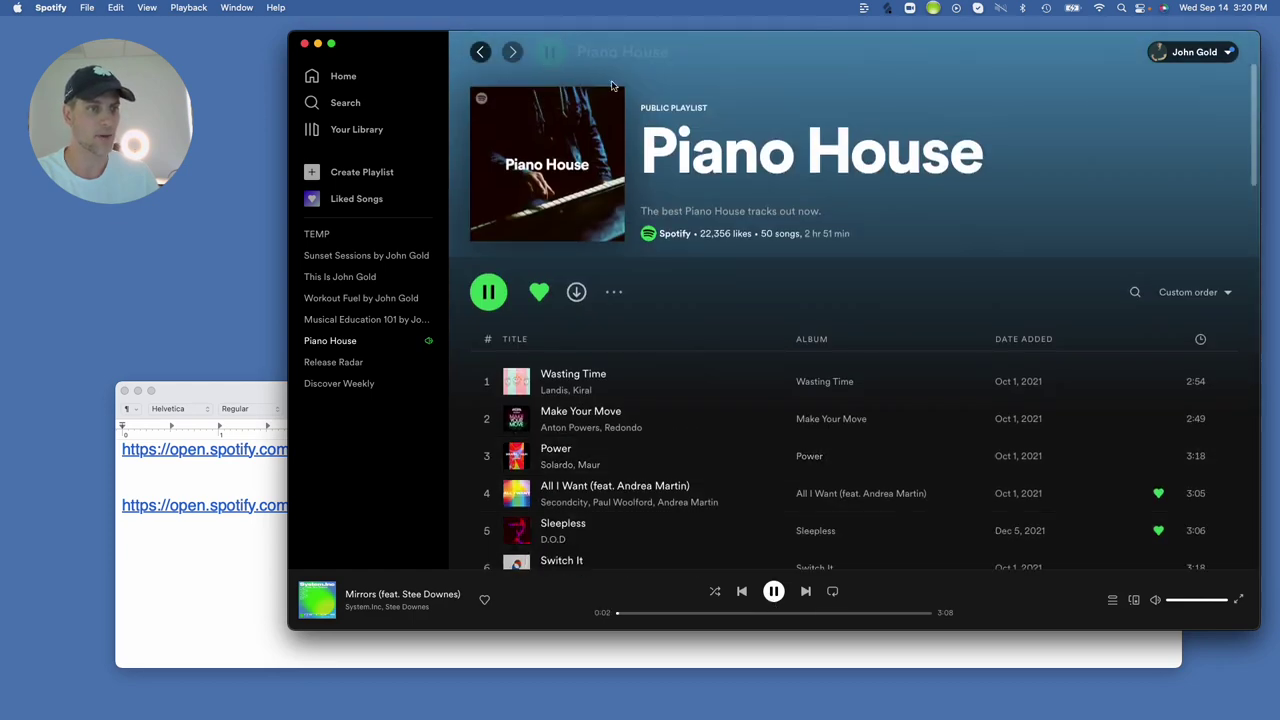
Open the rebuilt second link and allow it, so Twilight plays in This Is John Gold.
click(223, 552)
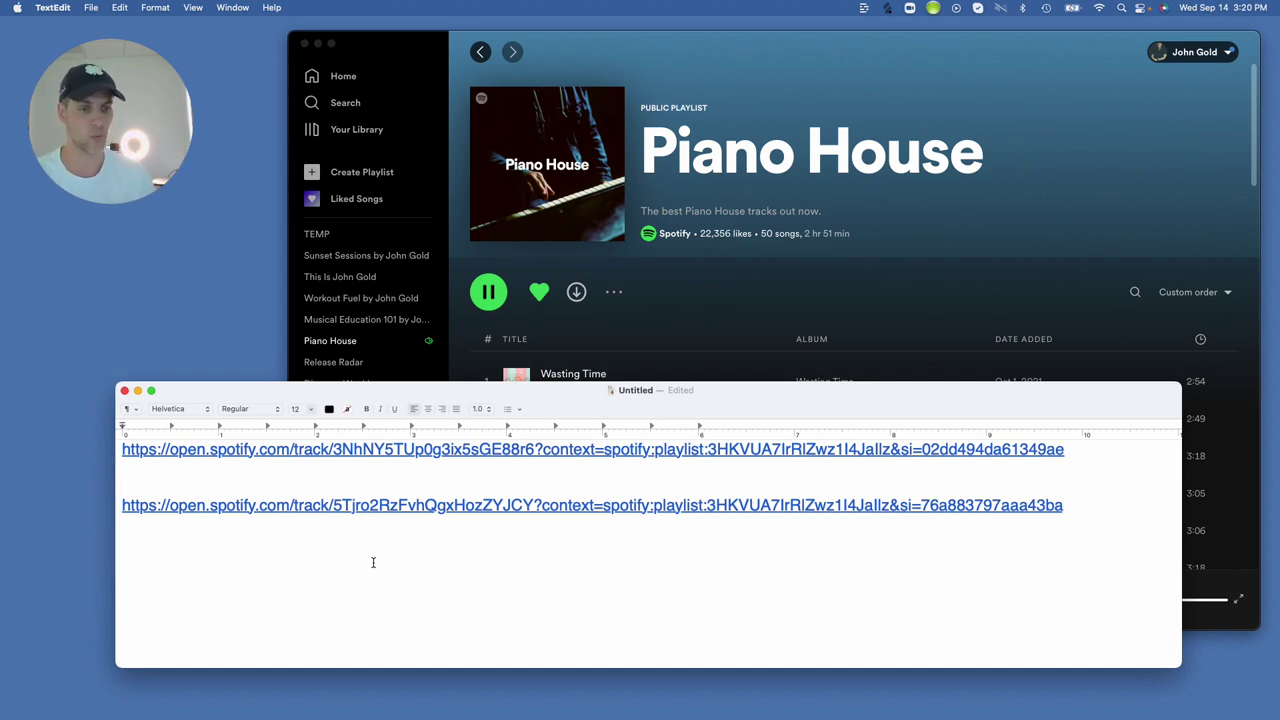
click(419, 508)
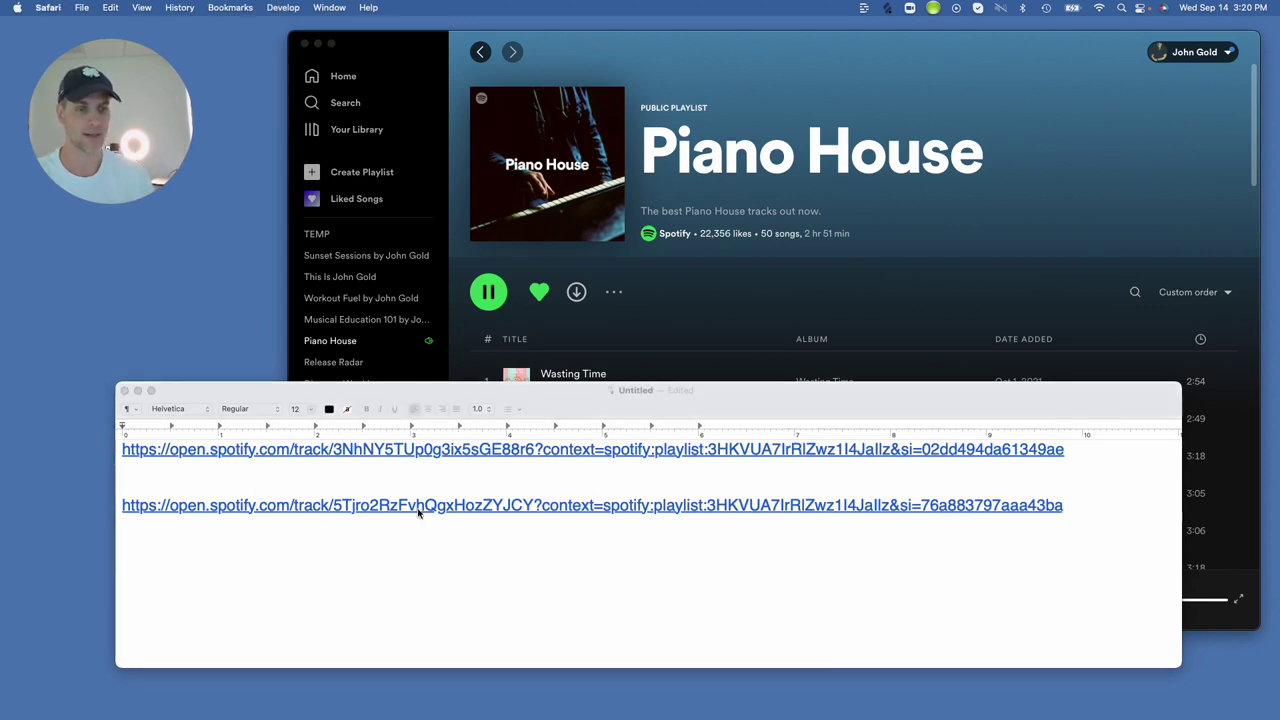
click(813, 362)
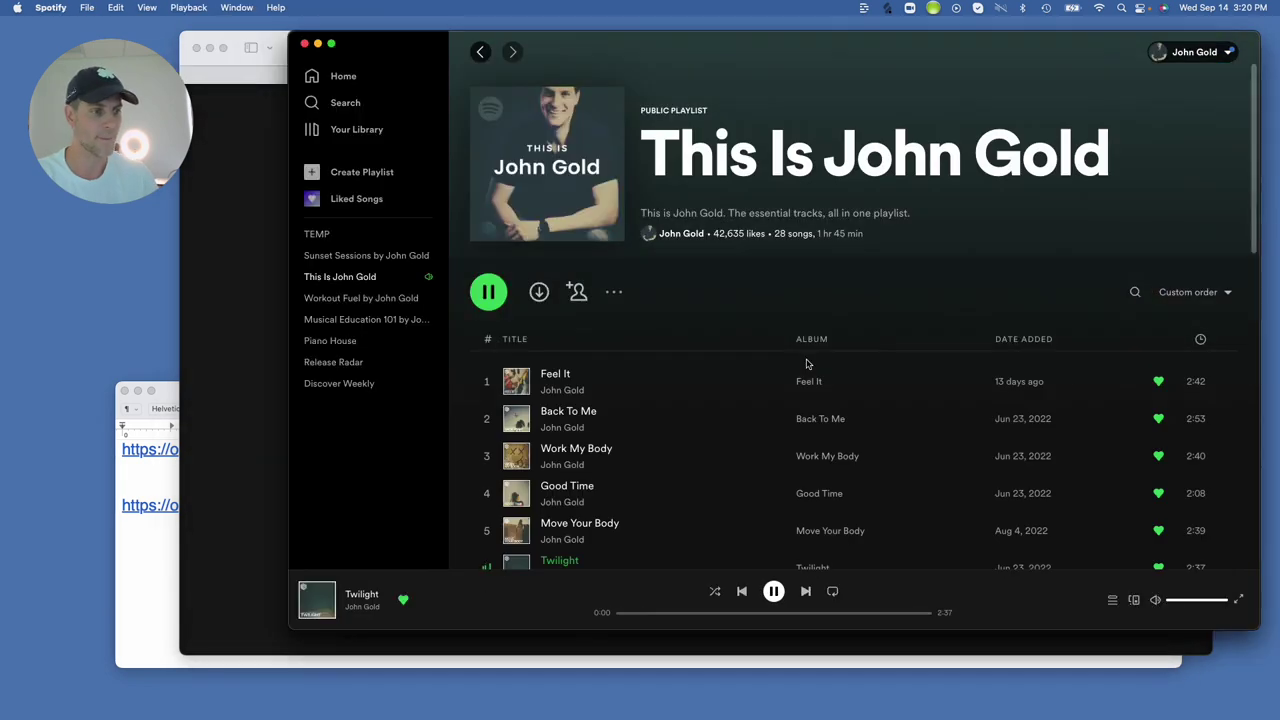
scroll(672, 444, down, 3)
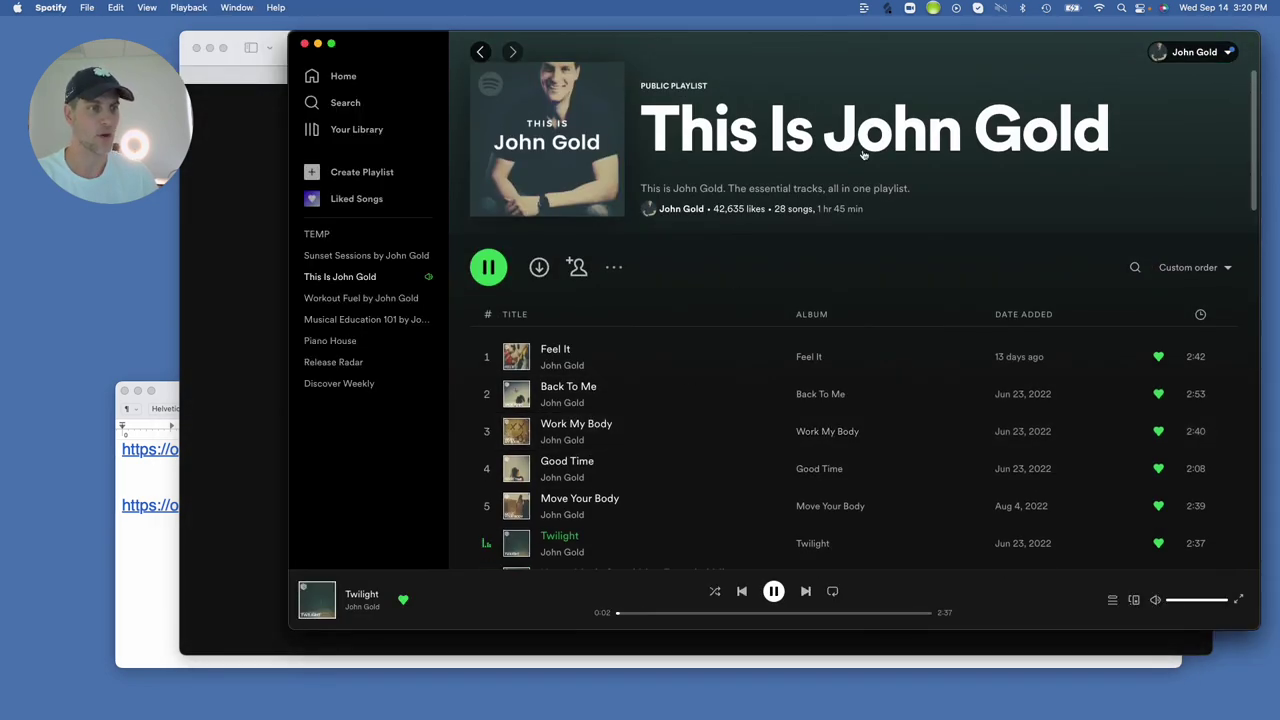